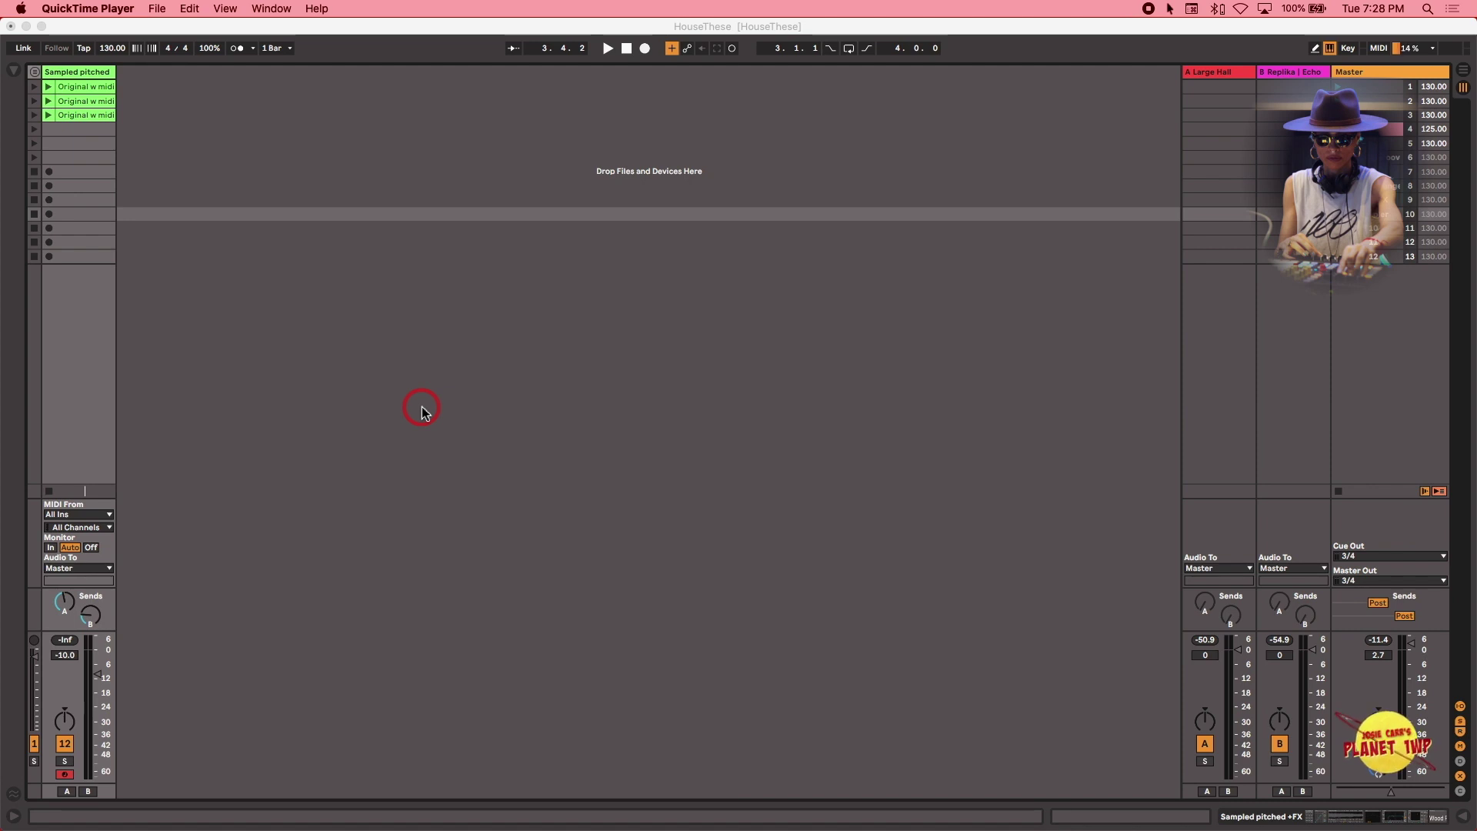
- Launch the first 'Original w midi' chord clip and open its notes in the MIDI editor
{"action": "left_click", "coordinate": [107, 78]}
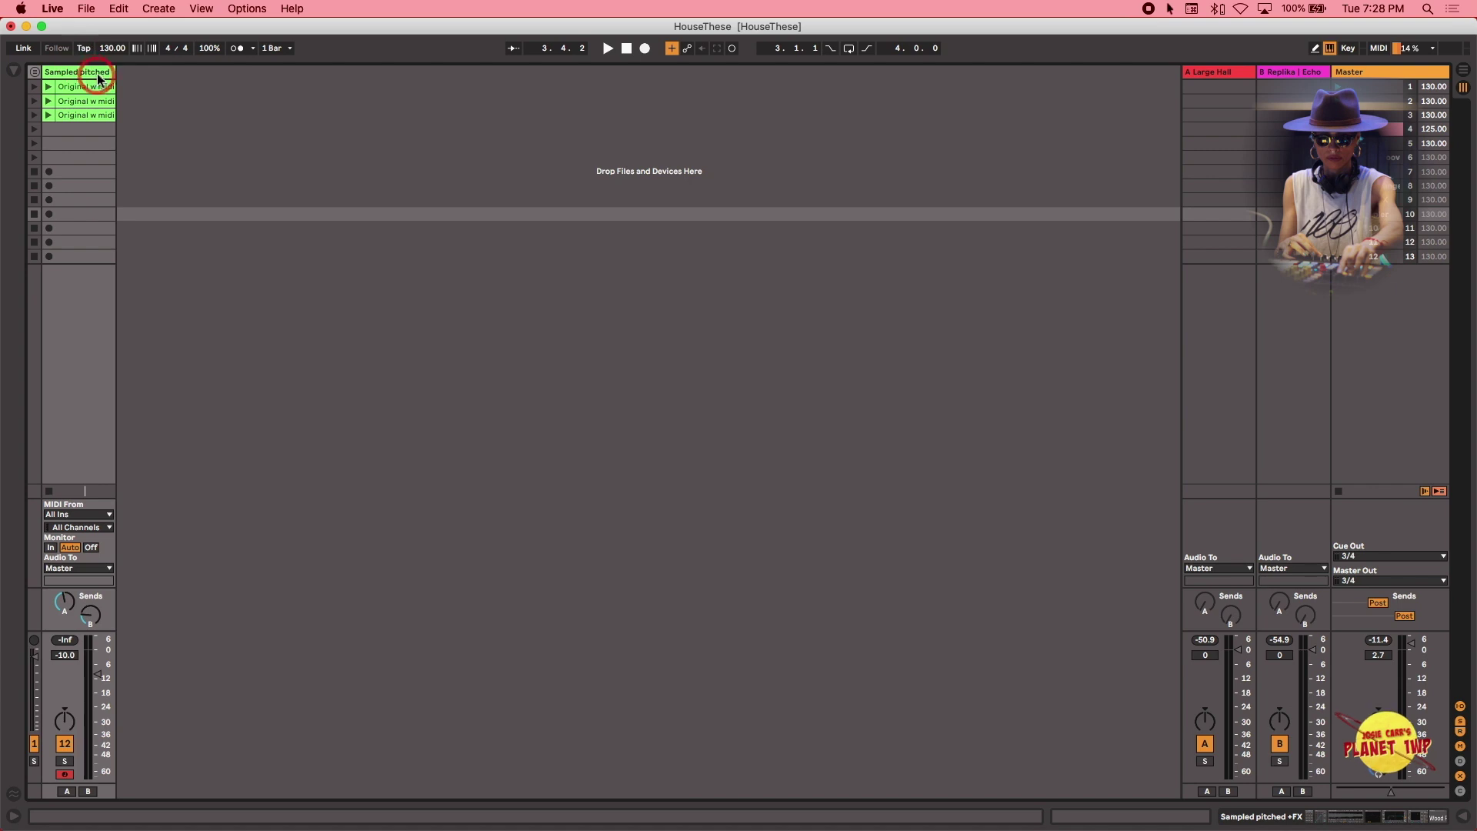
{"action": "left_click", "coordinate": [48, 88]}
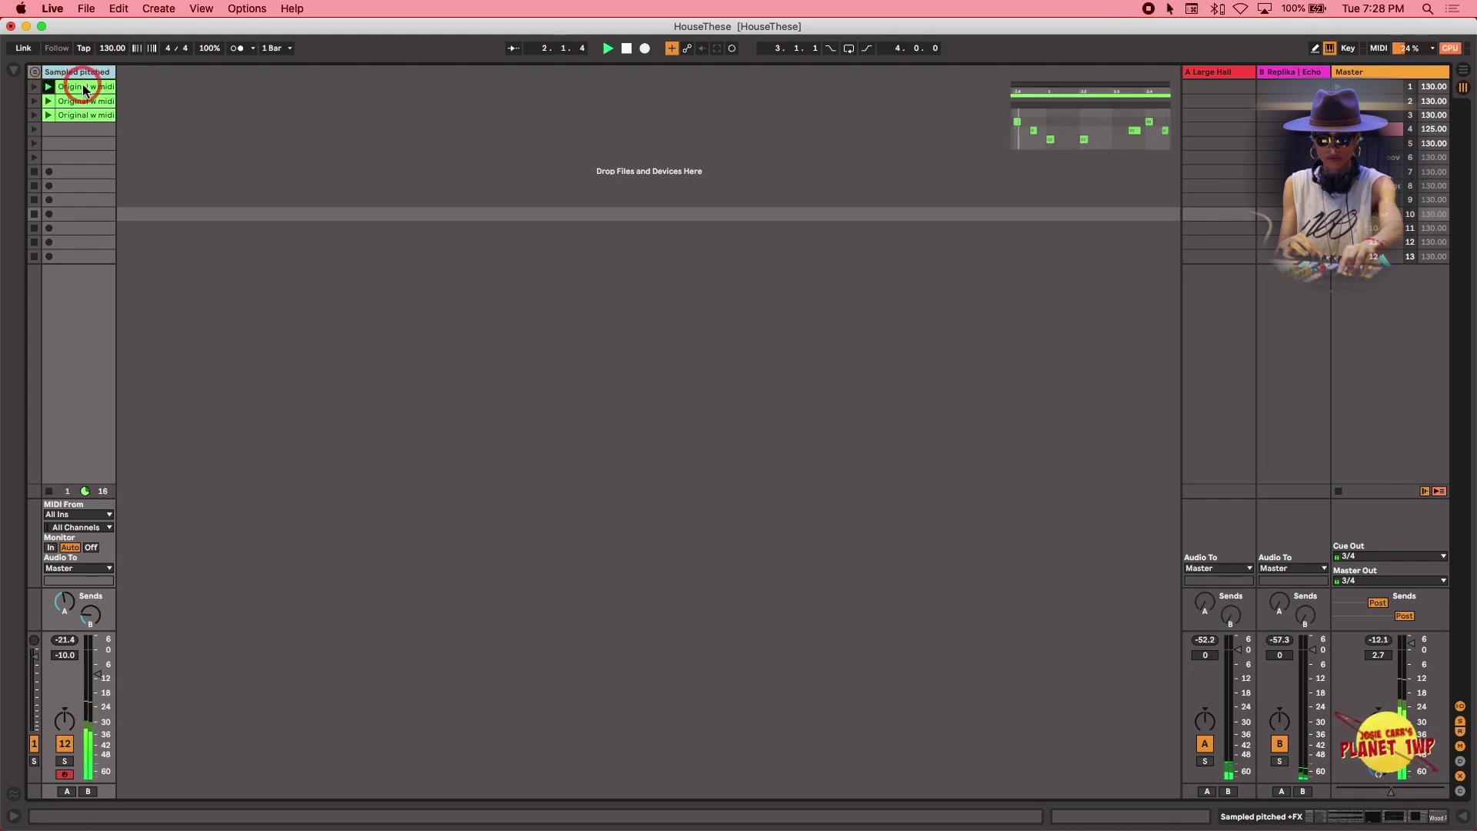
{"action": "double_click", "coordinate": [83, 87]}
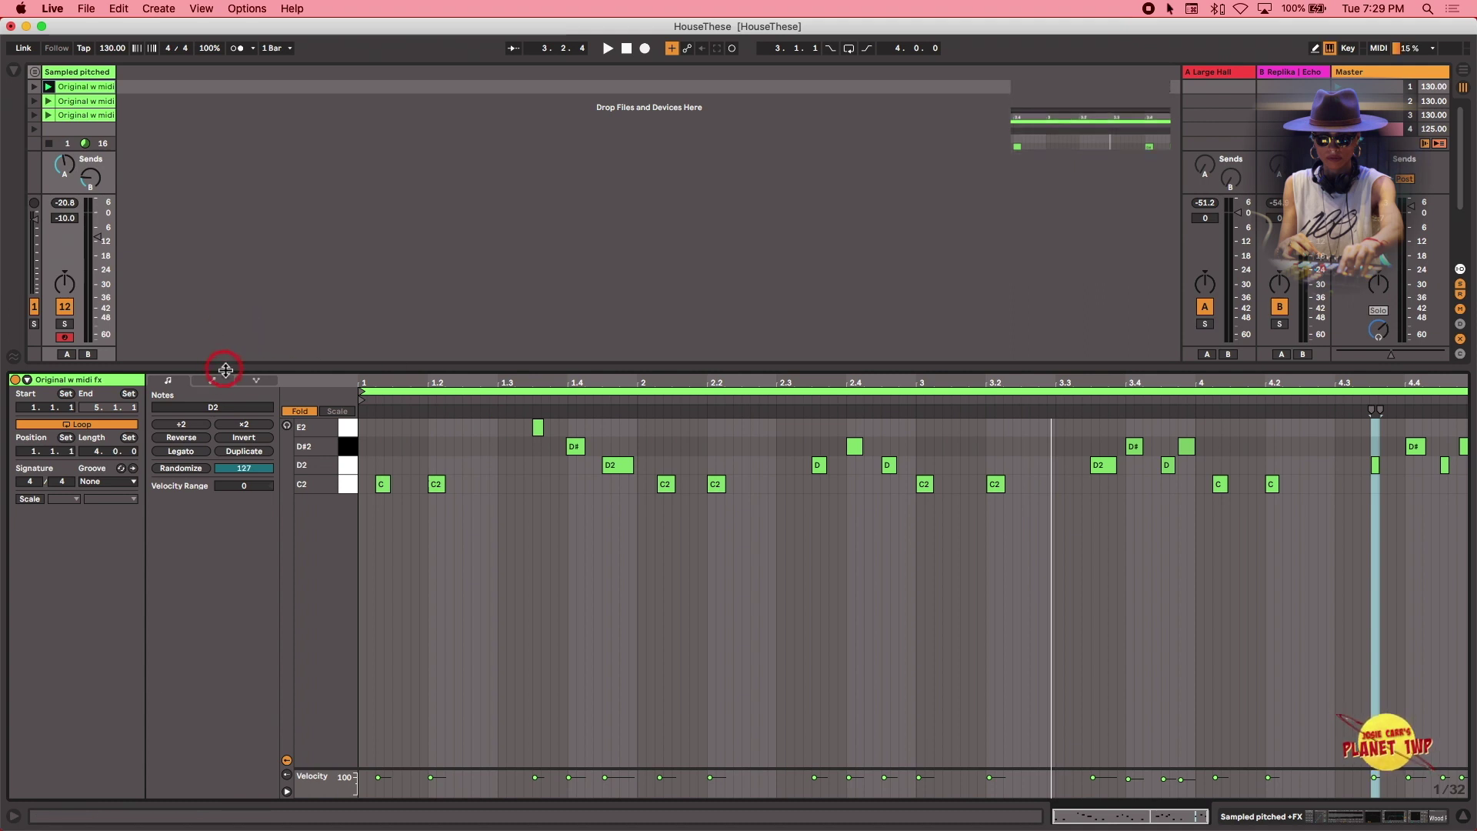
- Enlarge the detail area, review the track's devices and the clip's C2–E2 notes, then hide the editor
{"action": "left_click_drag", "start_coordinate": [223, 375], "coordinate": [202, 458]}
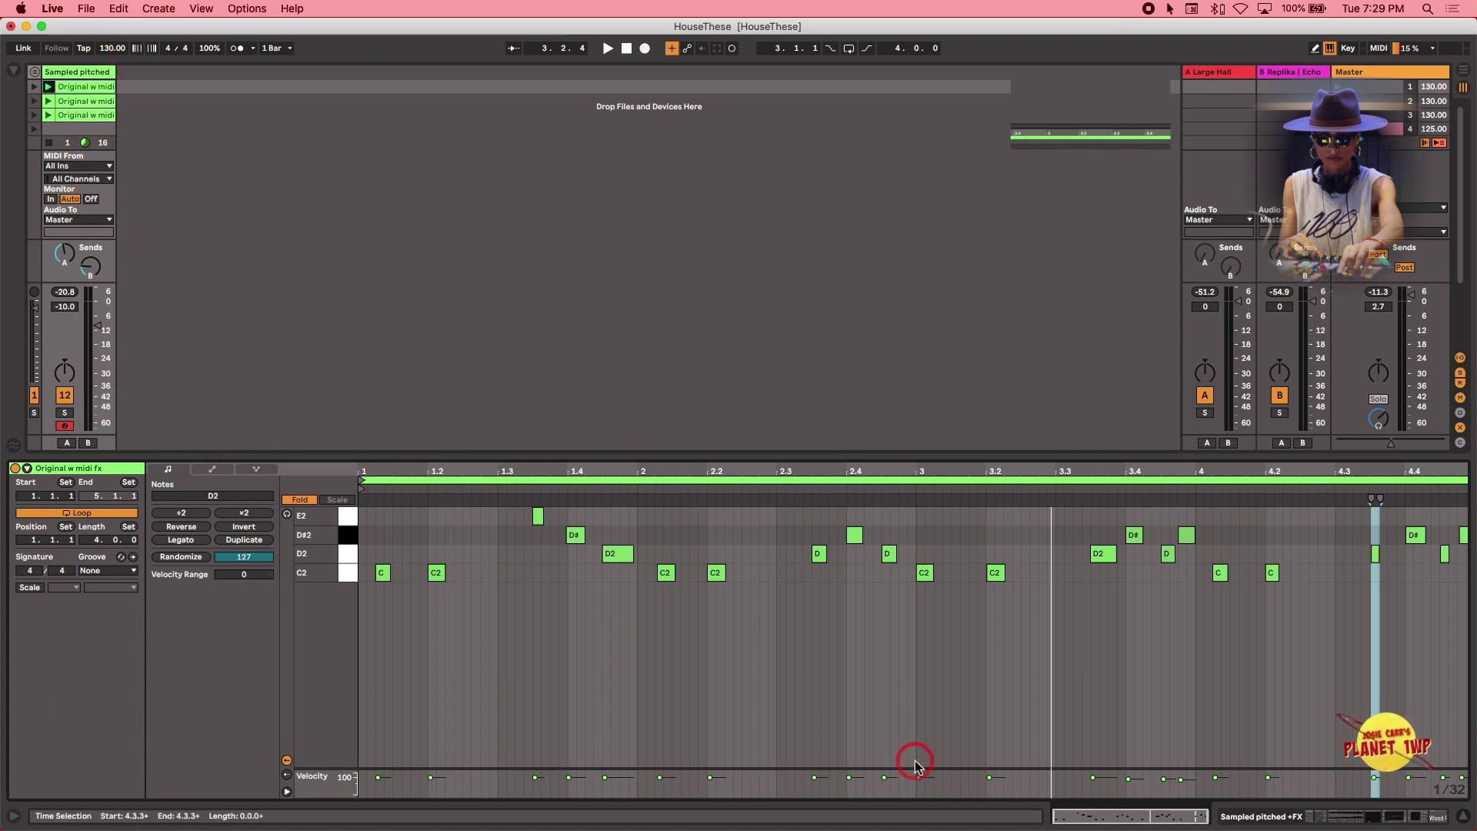
{"action": "left_click", "coordinate": [1333, 818]}
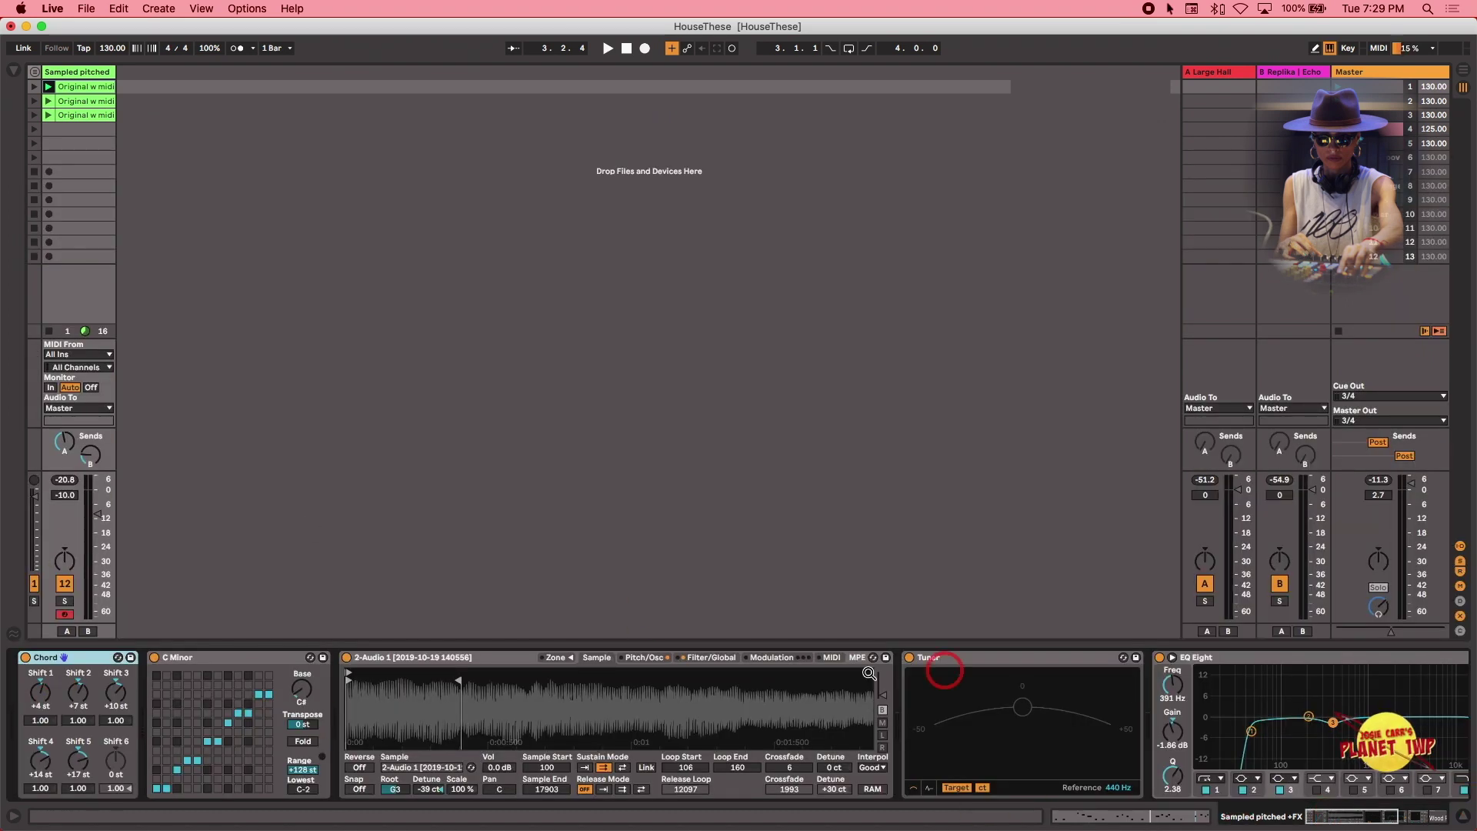
{"action": "left_click", "coordinate": [94, 87]}
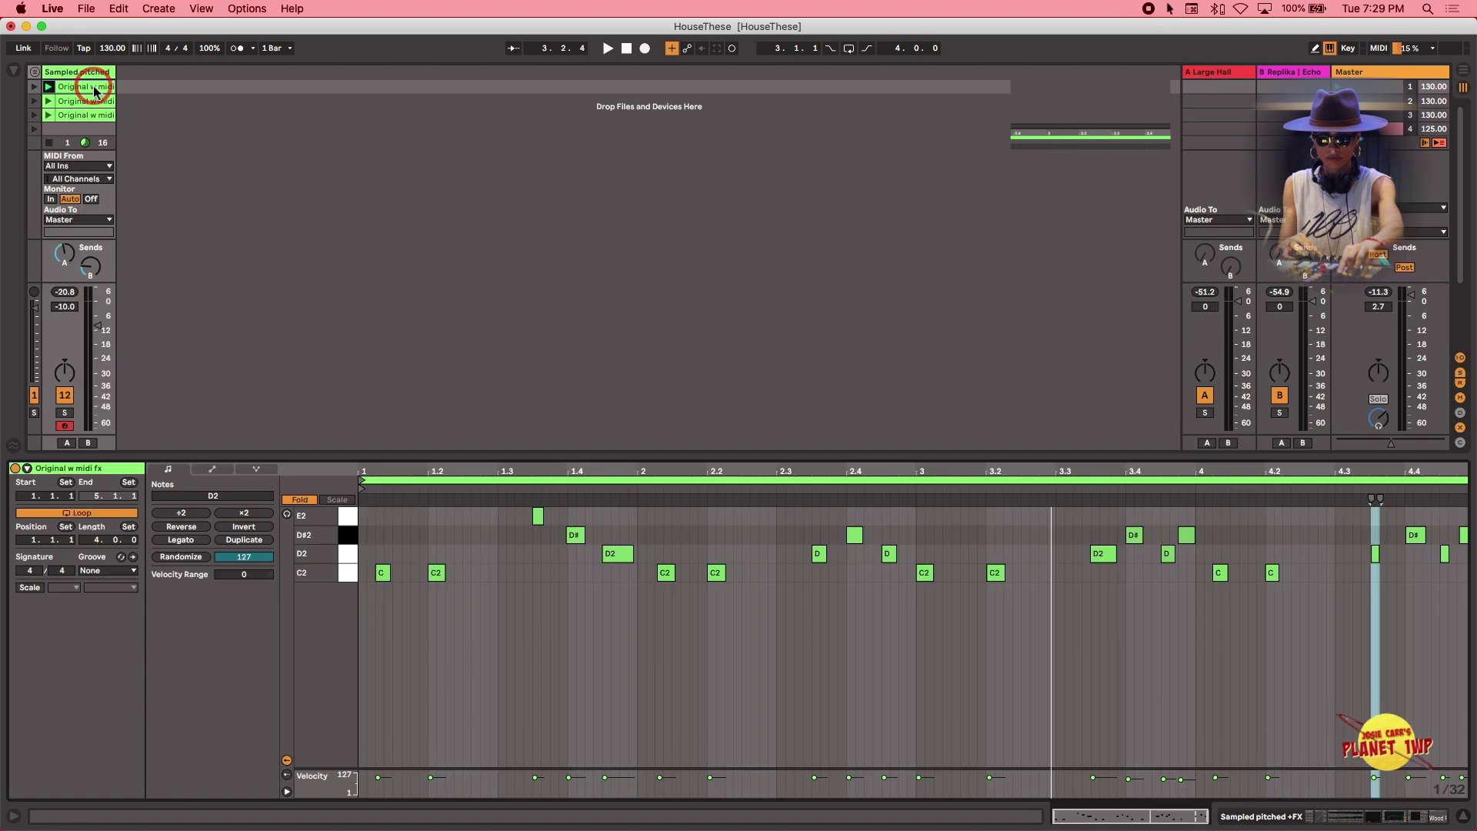
{"action": "left_click", "coordinate": [649, 600]}
{"action": "left_click", "coordinate": [636, 544]}
{"action": "left_click", "coordinate": [757, 608]}
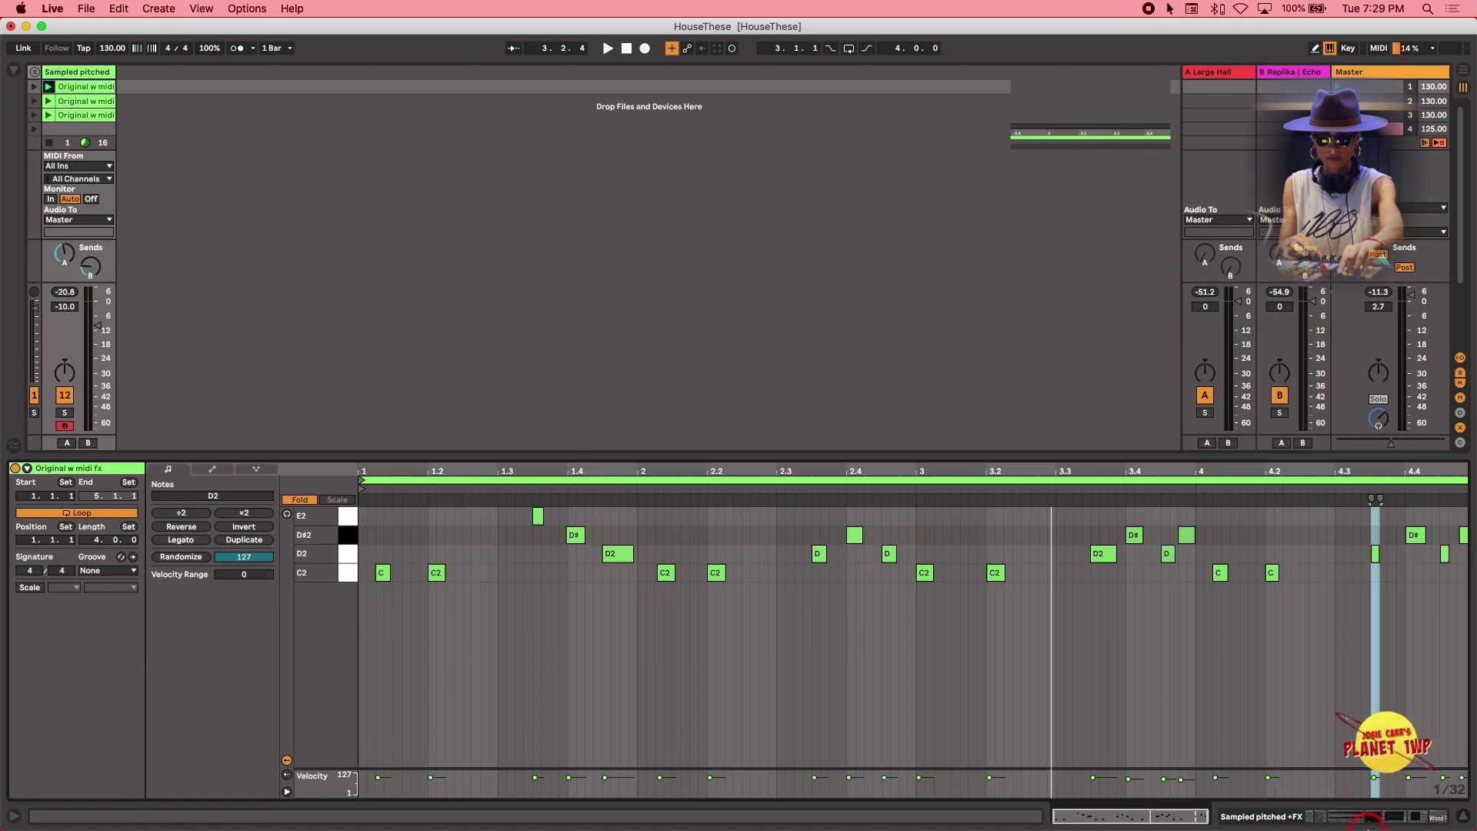
{"action": "left_click", "coordinate": [1466, 823]}
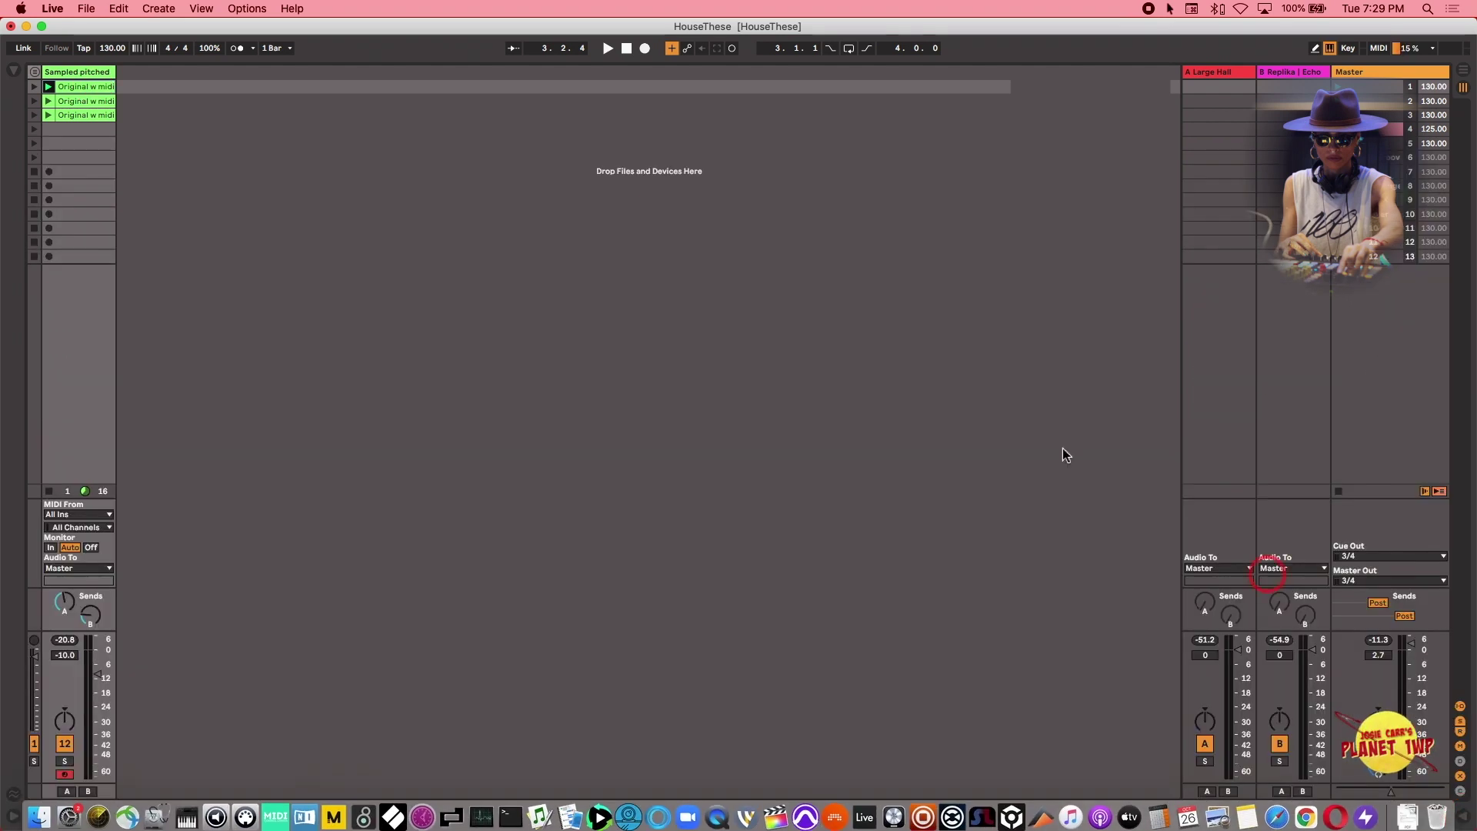
- Insert a new MIDI track, 13 MIDI, from the Create menu
{"action": "left_click", "coordinate": [158, 233]}
{"action": "left_click", "coordinate": [322, 494]}
{"action": "left_click", "coordinate": [1119, 561]}
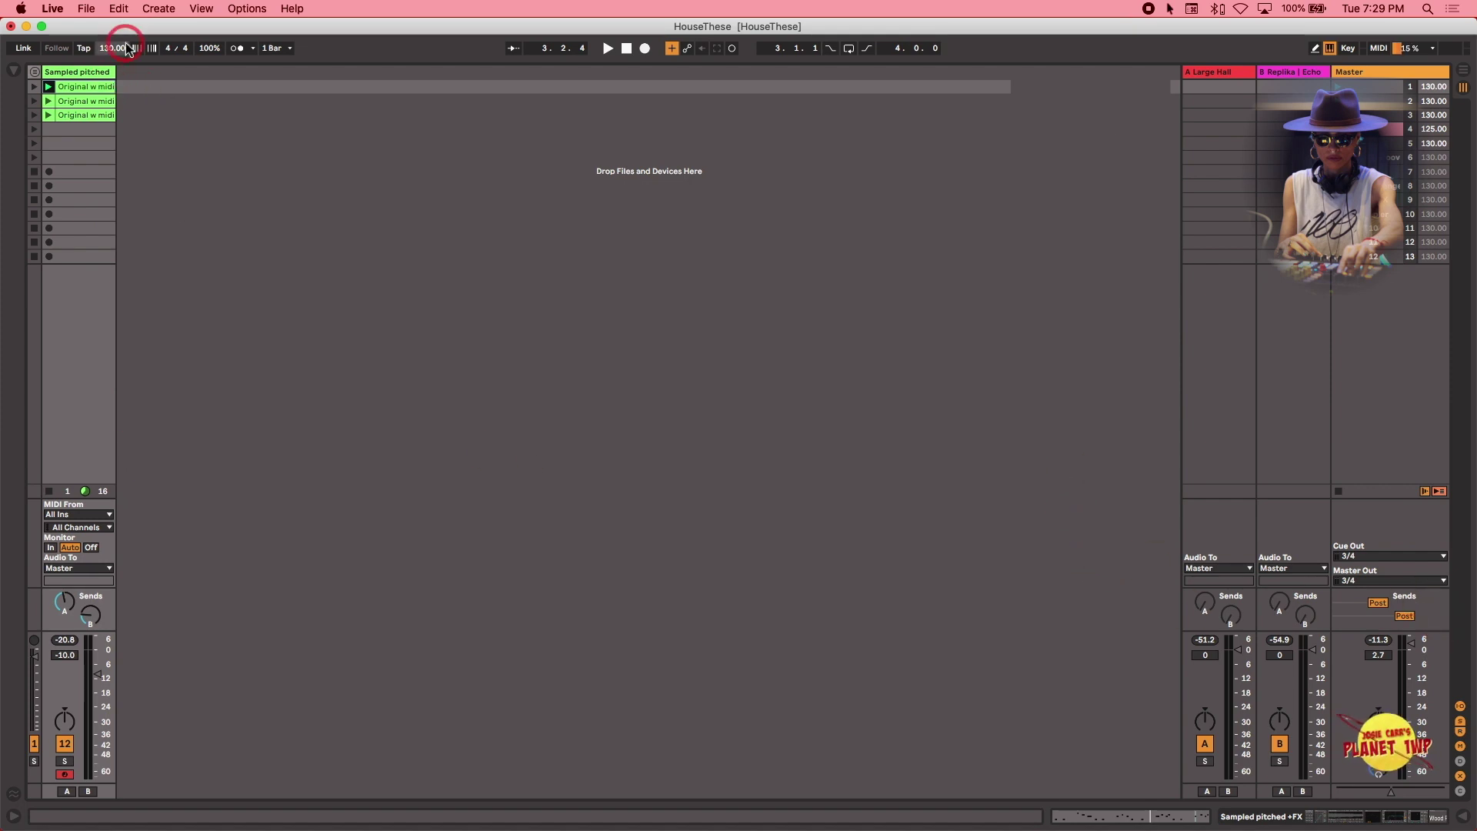
{"action": "left_click", "coordinate": [149, 10]}
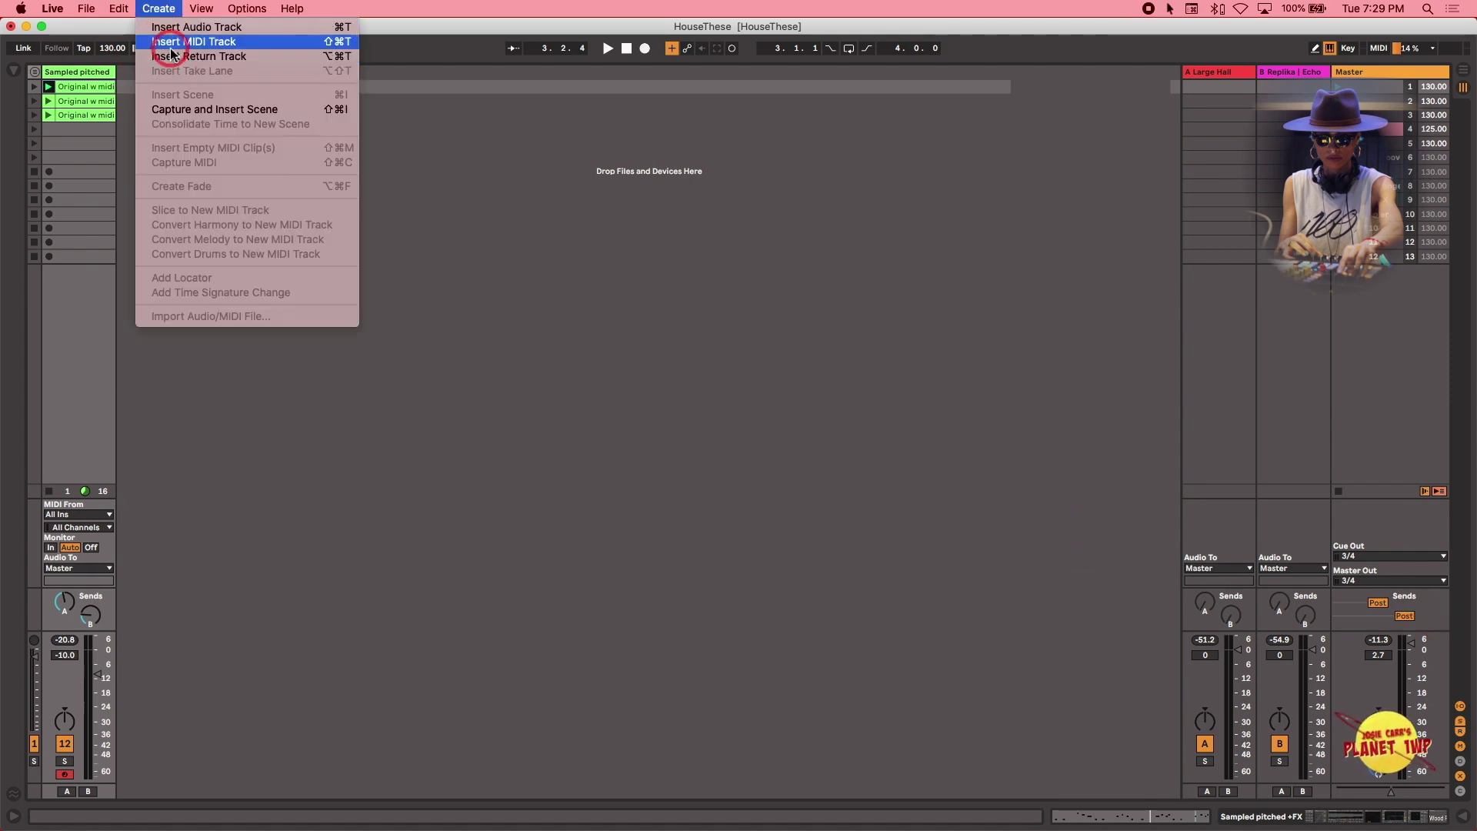
{"action": "left_click", "coordinate": [170, 44]}
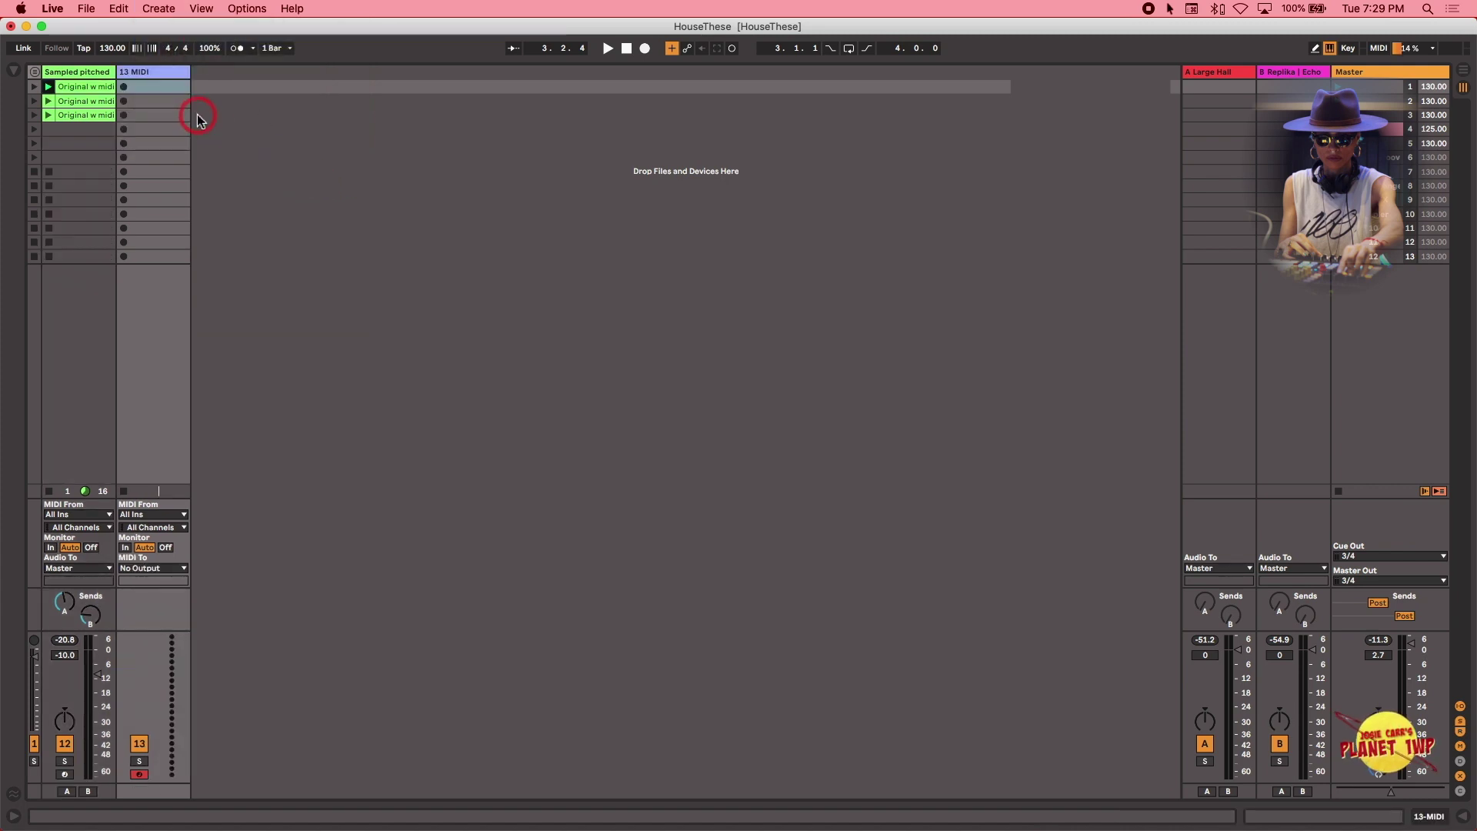
- Hide and then reshow the tracks' I/O section
{"action": "right_click", "coordinate": [257, 89]}
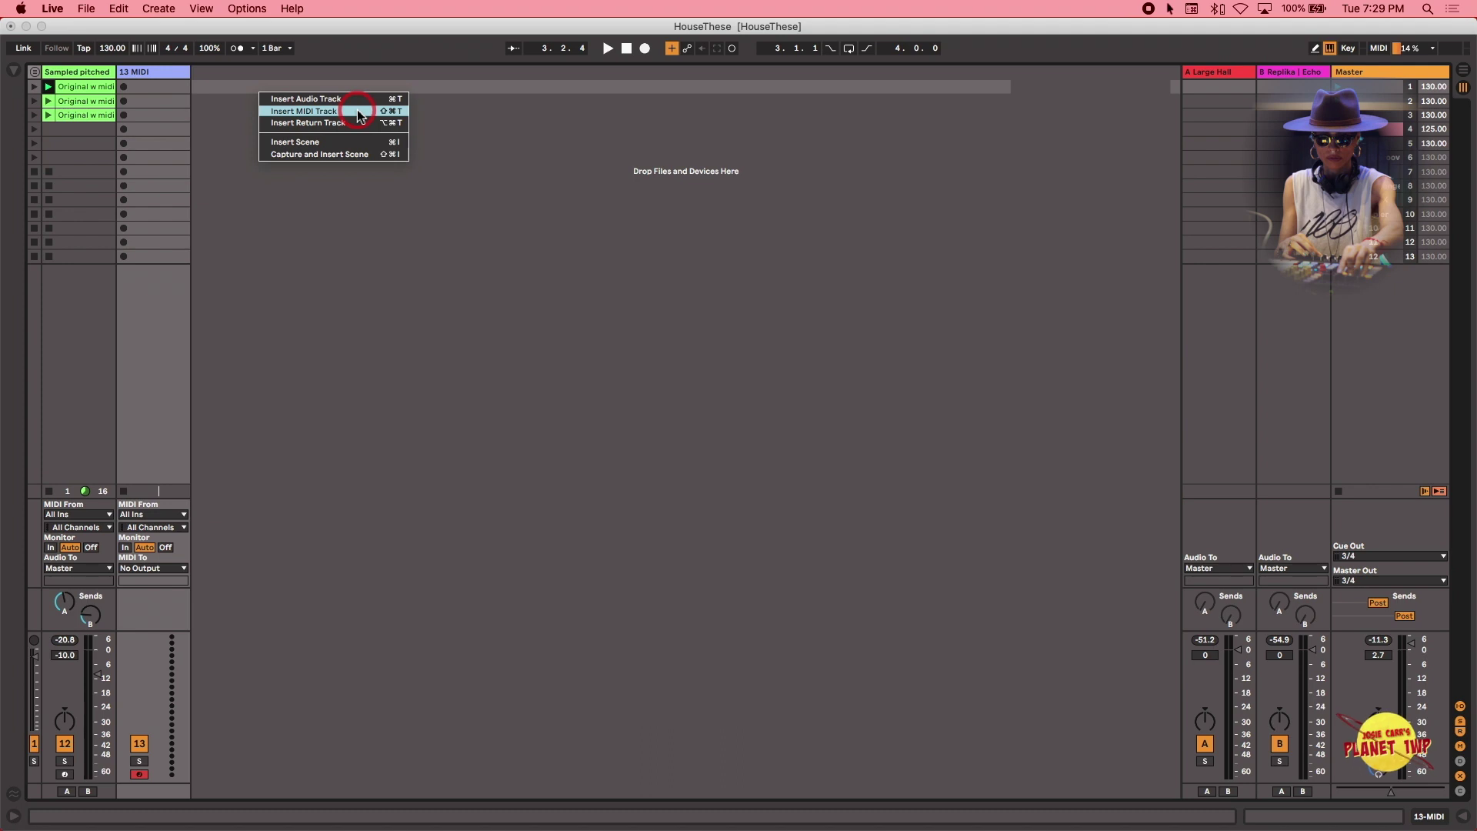
{"action": "left_click", "coordinate": [297, 281]}
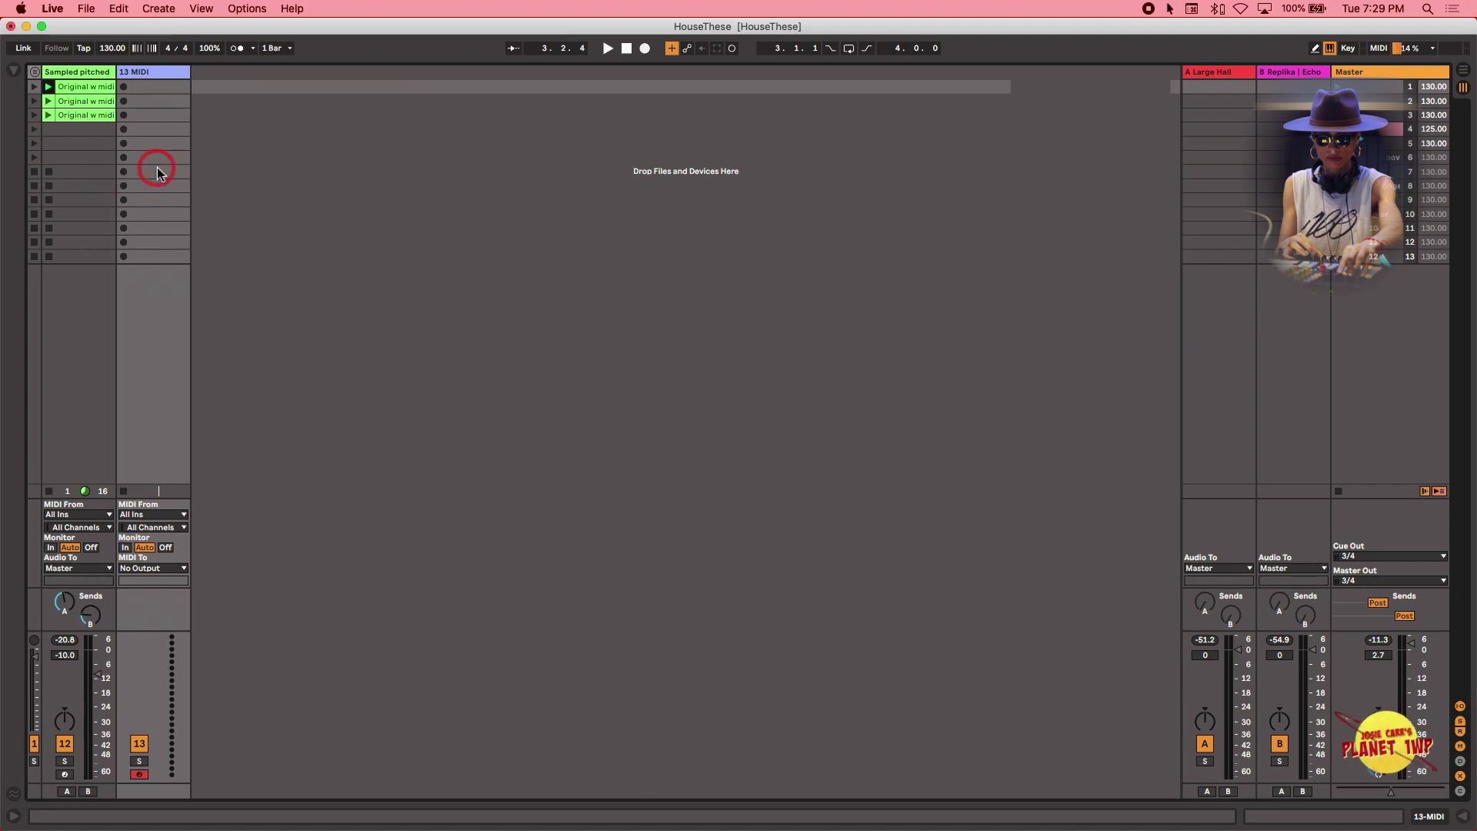
{"action": "left_click", "coordinate": [1459, 707]}
{"action": "left_click", "coordinate": [1459, 706]}
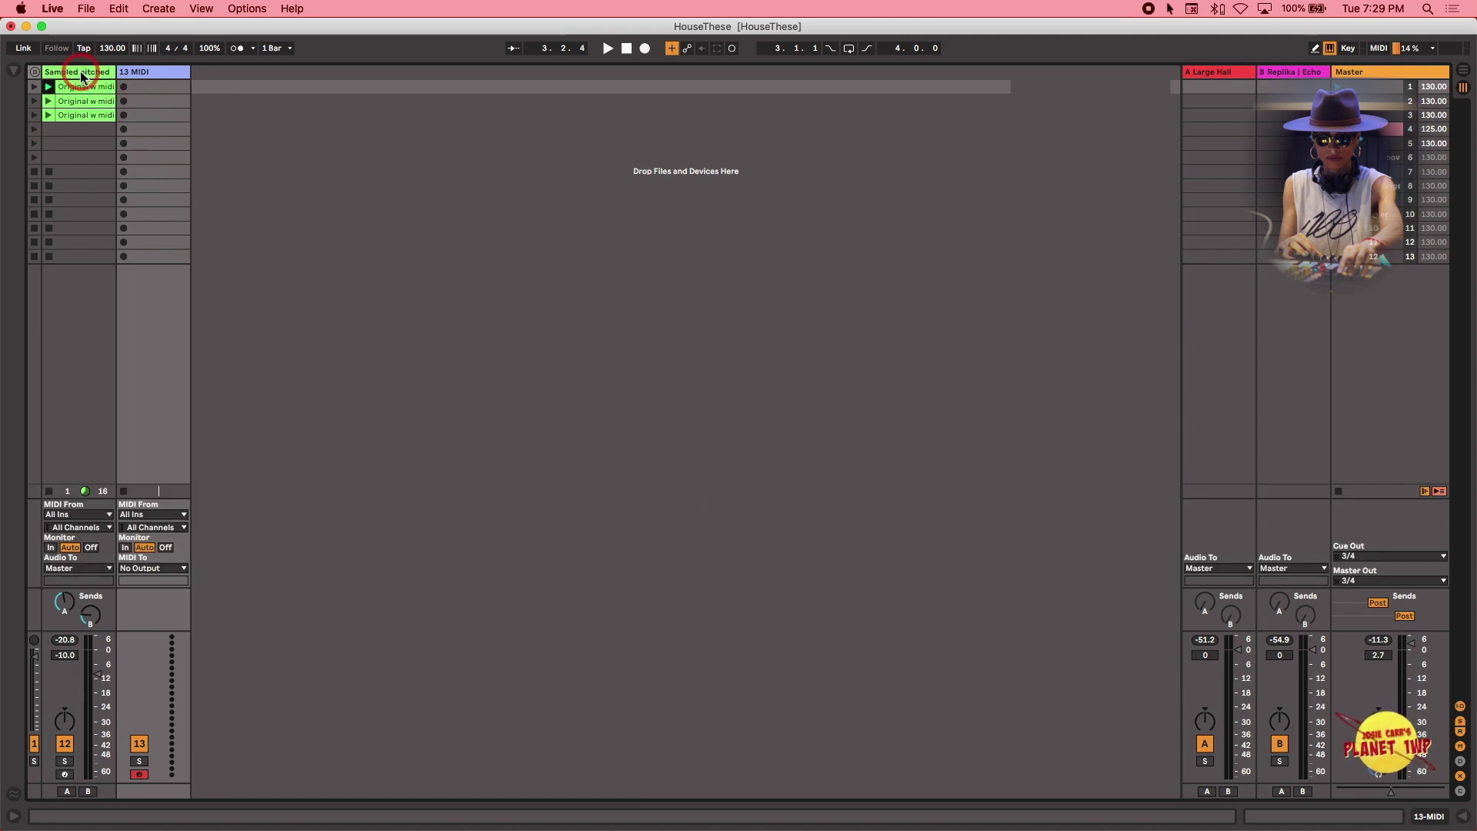
{"action": "left_click", "coordinate": [71, 148]}
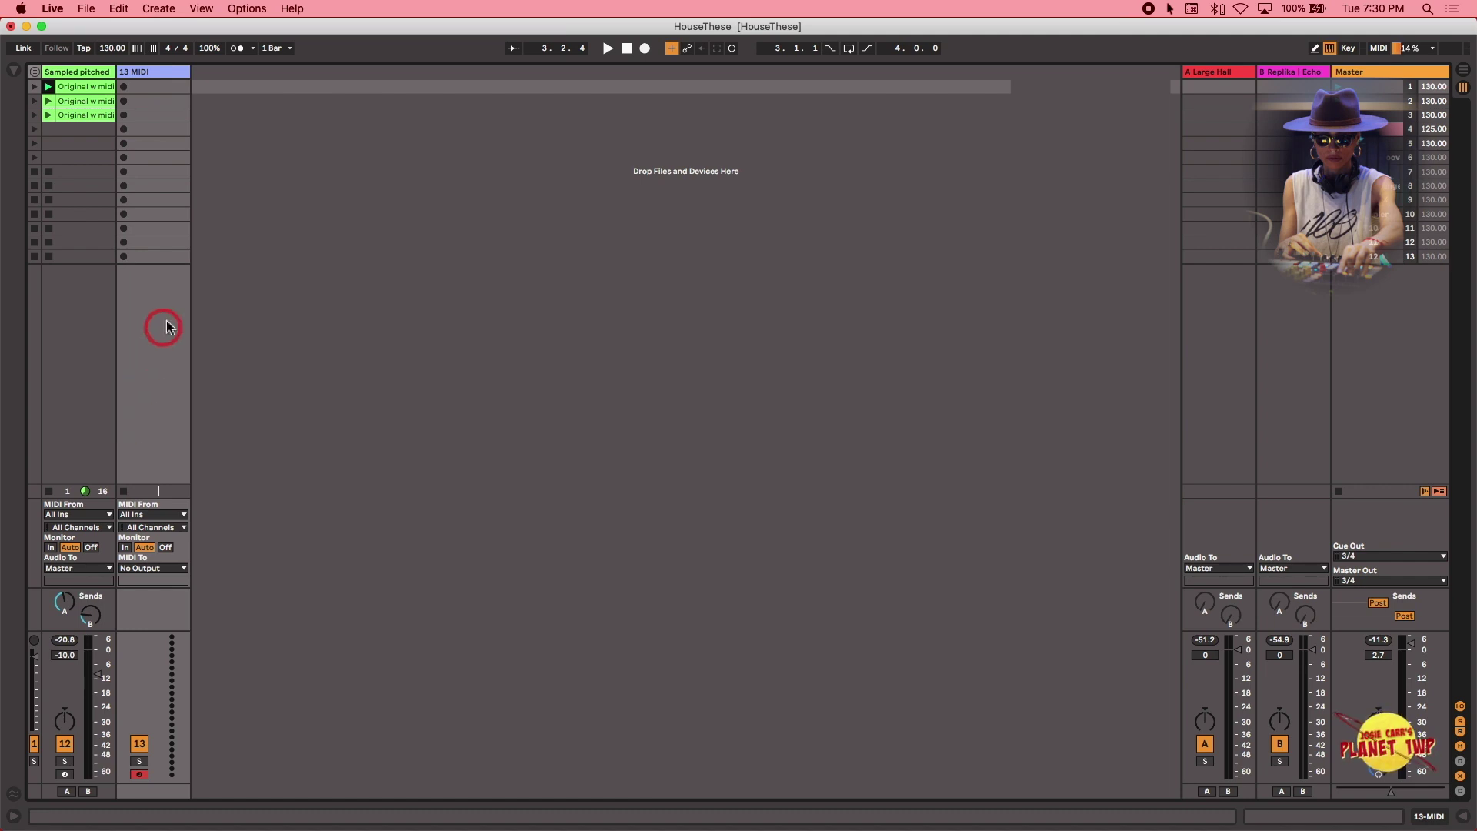
- Set 13 MIDI's MIDI From to 'Sampled pitched +FX' Post FX and widen that source track's column
{"action": "left_click", "coordinate": [160, 515]}
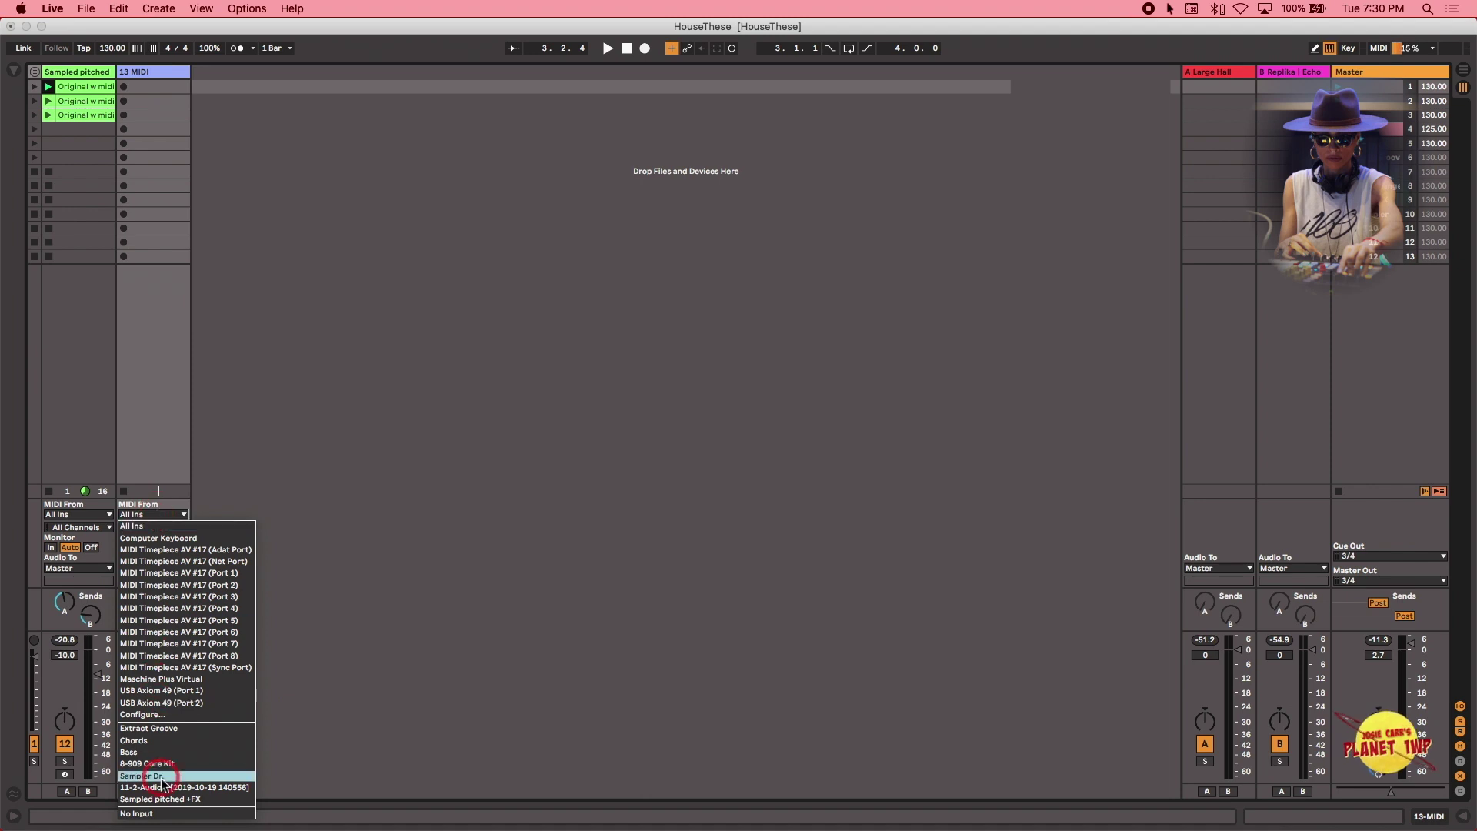
{"action": "left_click", "coordinate": [198, 800]}
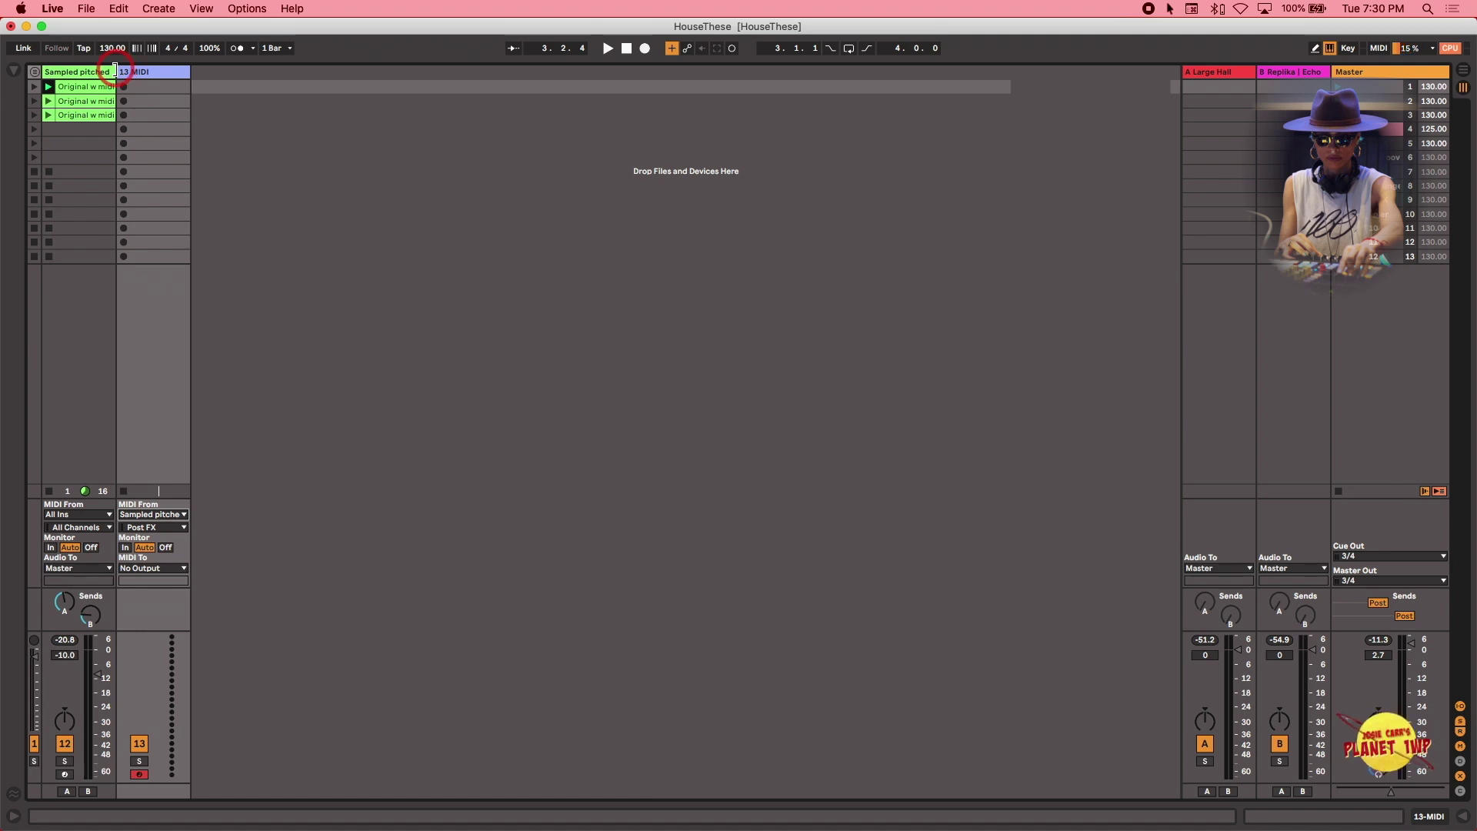
{"action": "left_click_drag", "start_coordinate": [114, 69], "coordinate": [195, 70]}
{"action": "left_click", "coordinate": [85, 242]}
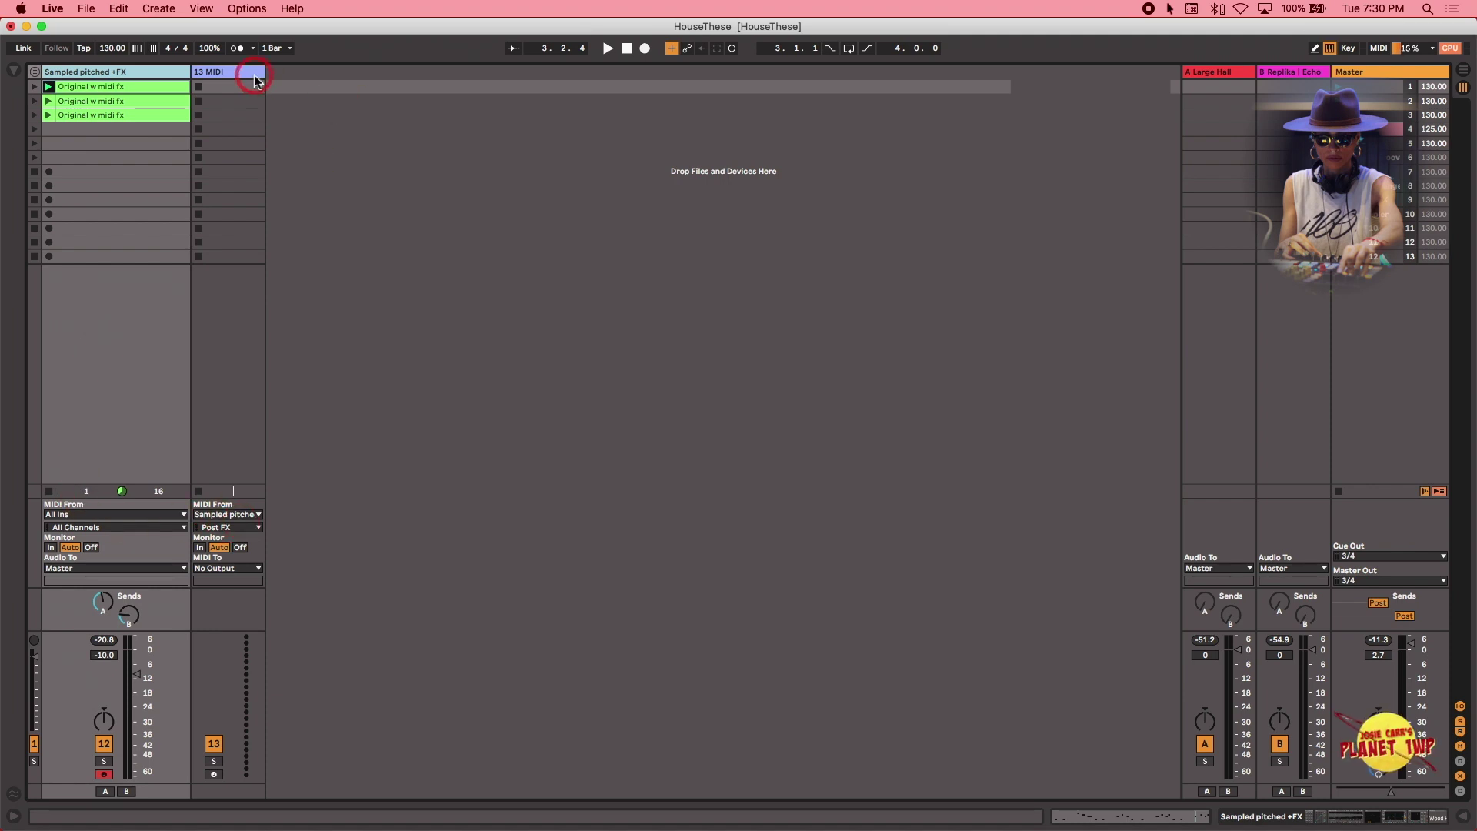
- Widen the 13 MIDI column, confirm the 1 Bar count-in, and record-arm 13 MIDI
{"action": "left_click_drag", "start_coordinate": [265, 72], "coordinate": [296, 75]}
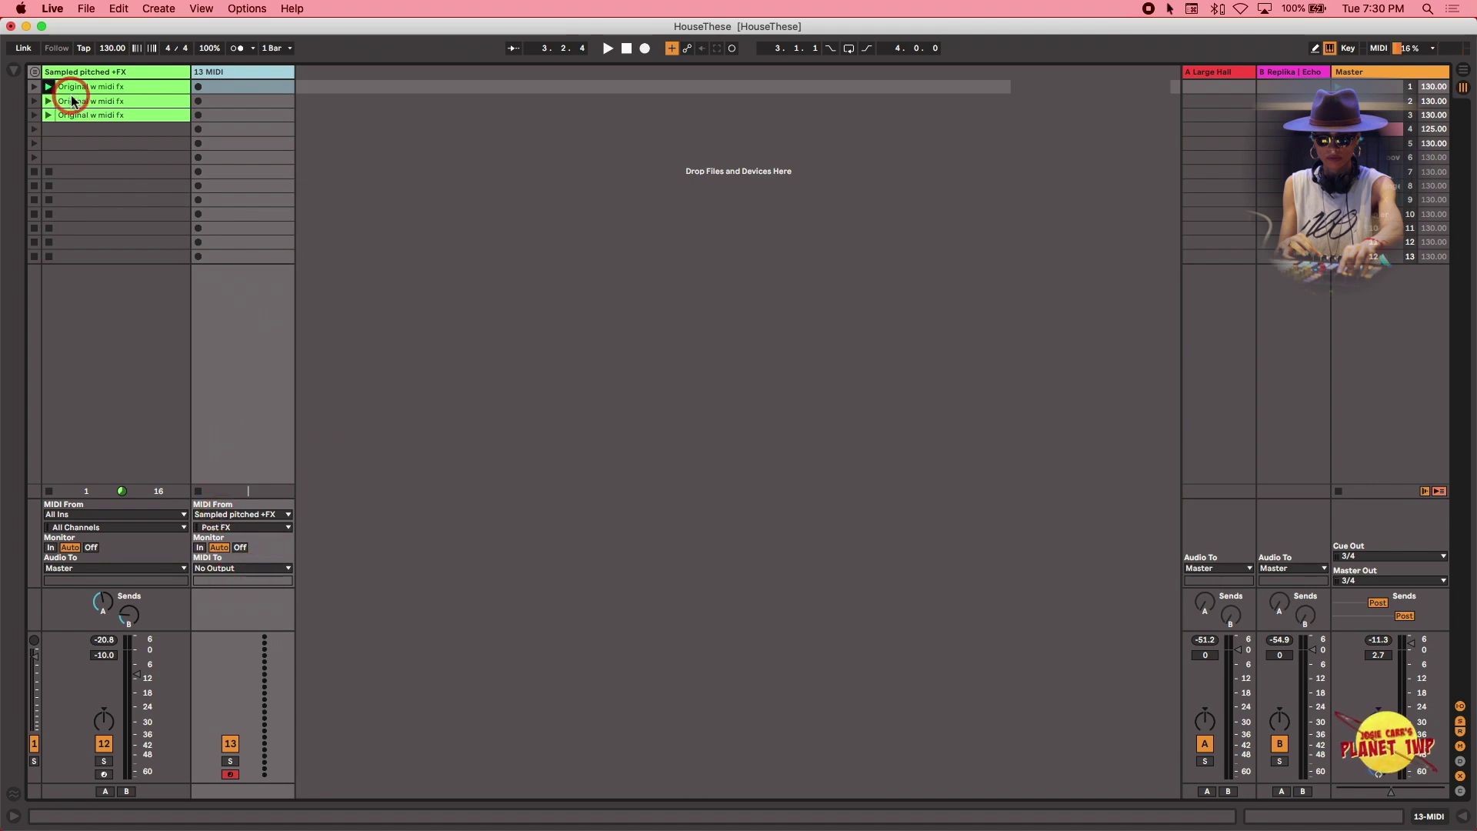
{"action": "left_click", "coordinate": [254, 48]}
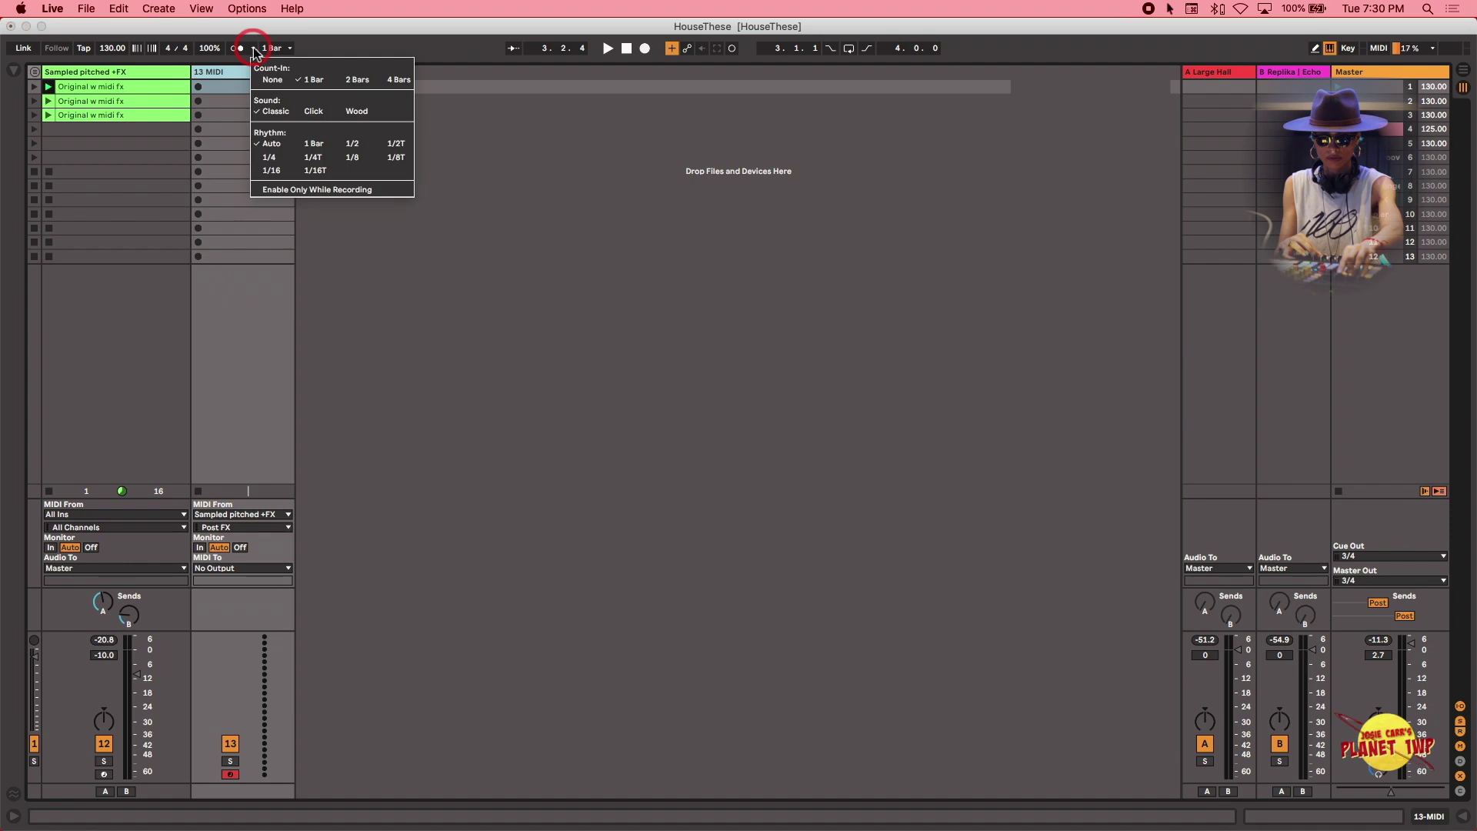
{"action": "left_click", "coordinate": [339, 280]}
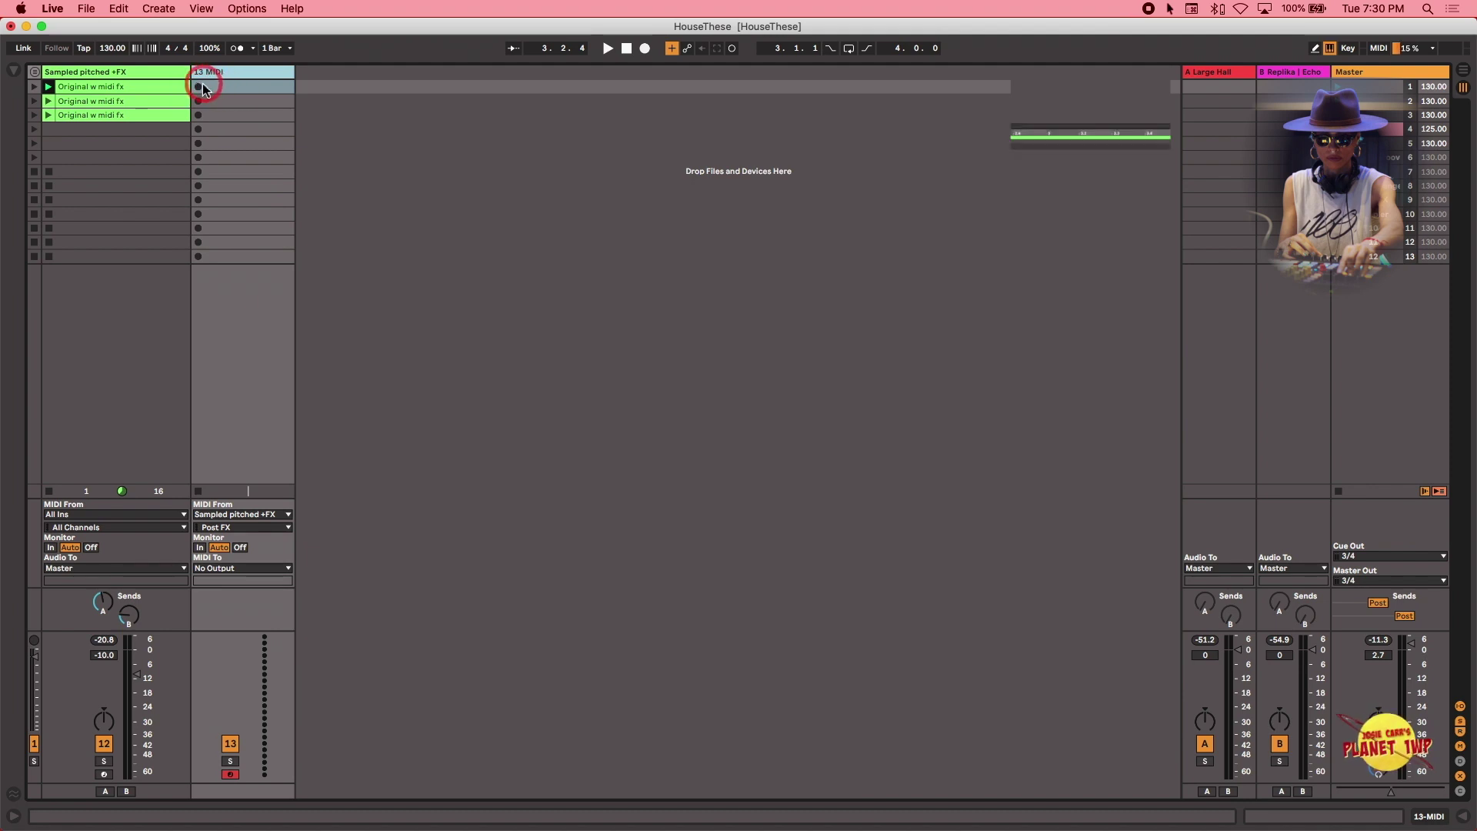
{"action": "double_click", "coordinate": [152, 87]}
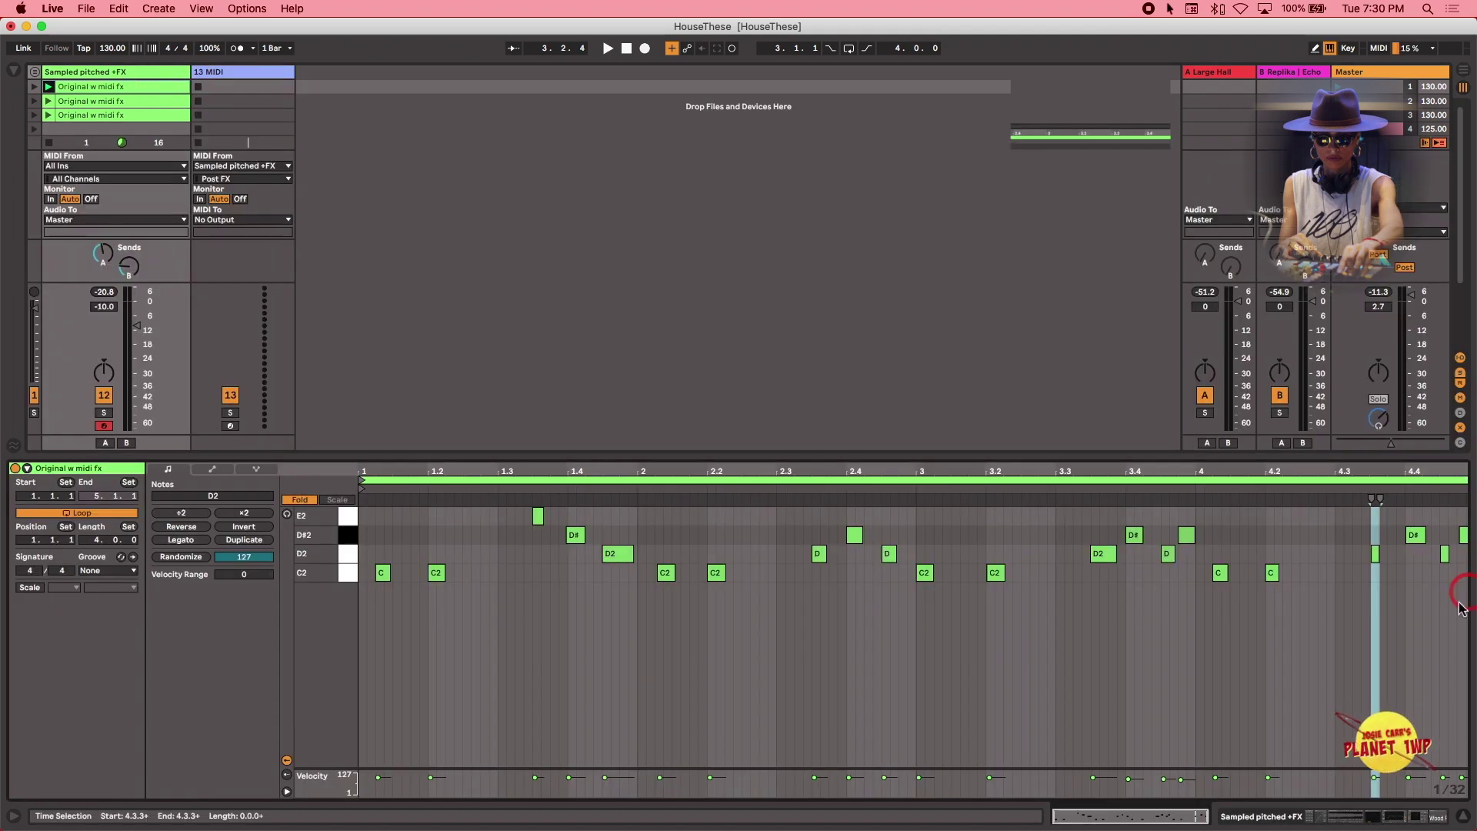
{"action": "left_click", "coordinate": [230, 86]}
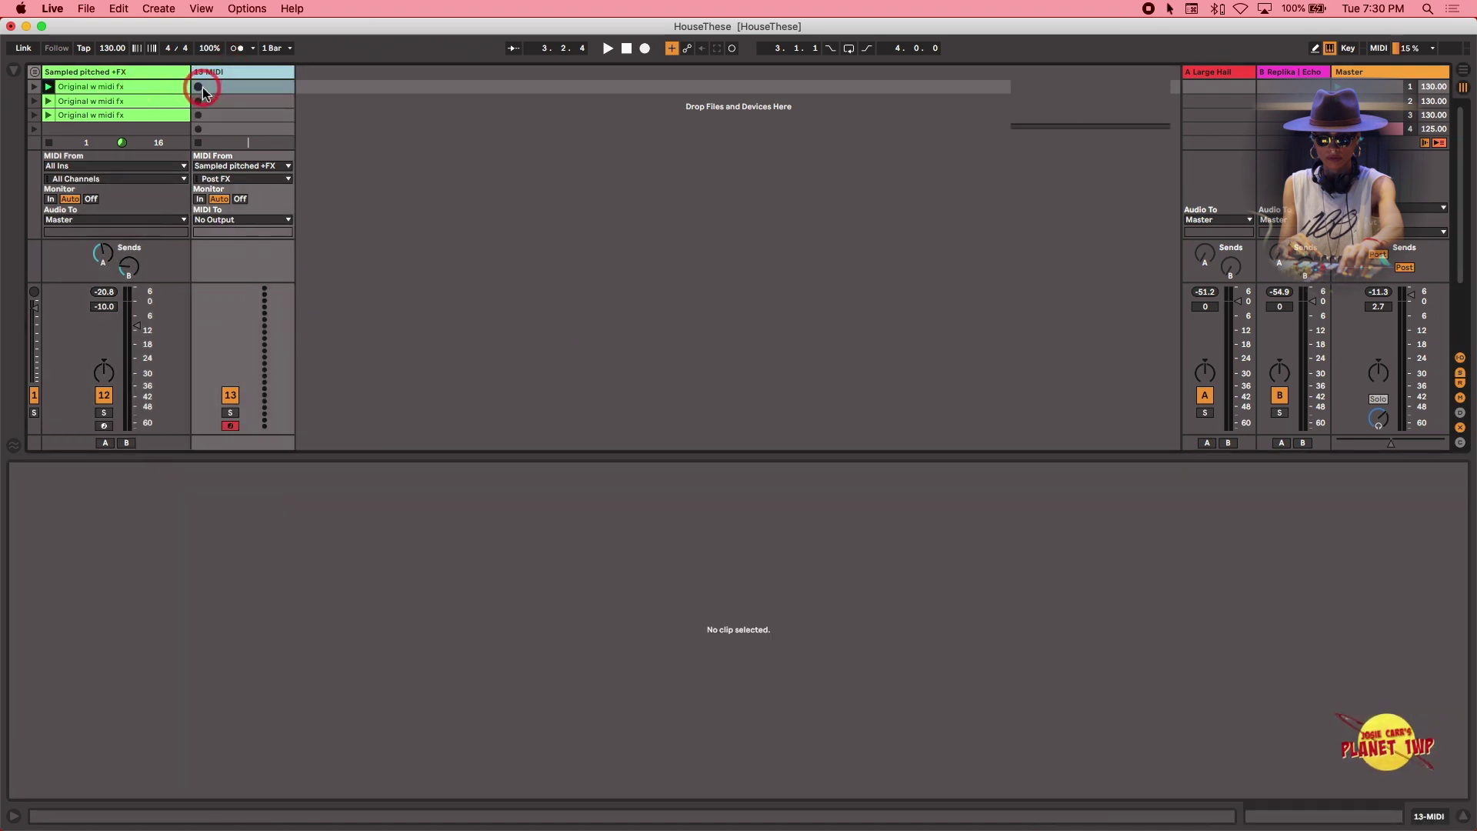
- Record the chord notes into a new 13-MIDI 1 clip, then open it to view the B1–A3 notes
{"action": "left_click", "coordinate": [200, 87]}
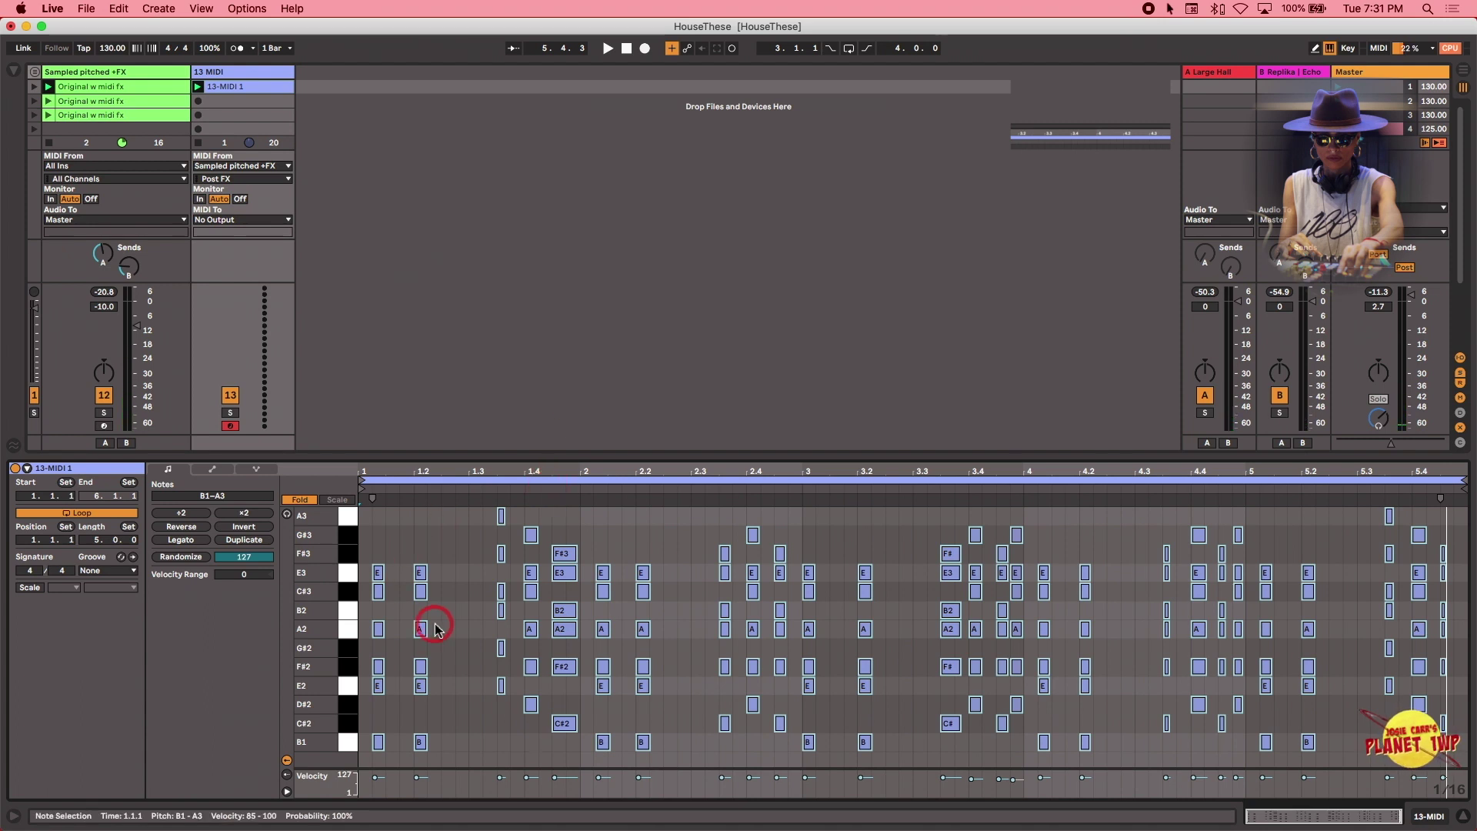
{"action": "left_click", "coordinate": [123, 86]}
{"action": "left_click", "coordinate": [835, 599]}
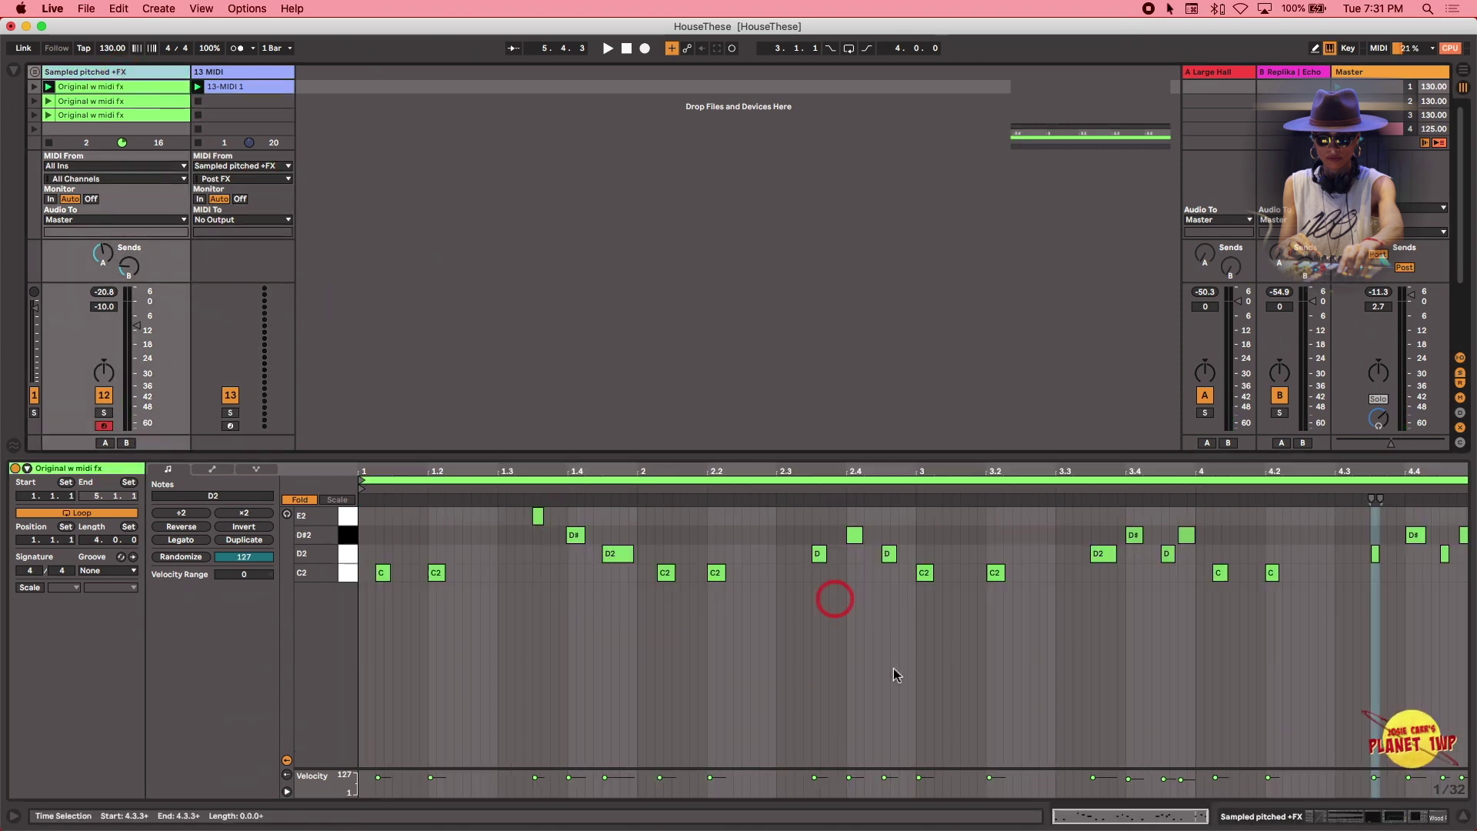
{"action": "left_click", "coordinate": [1319, 821]}
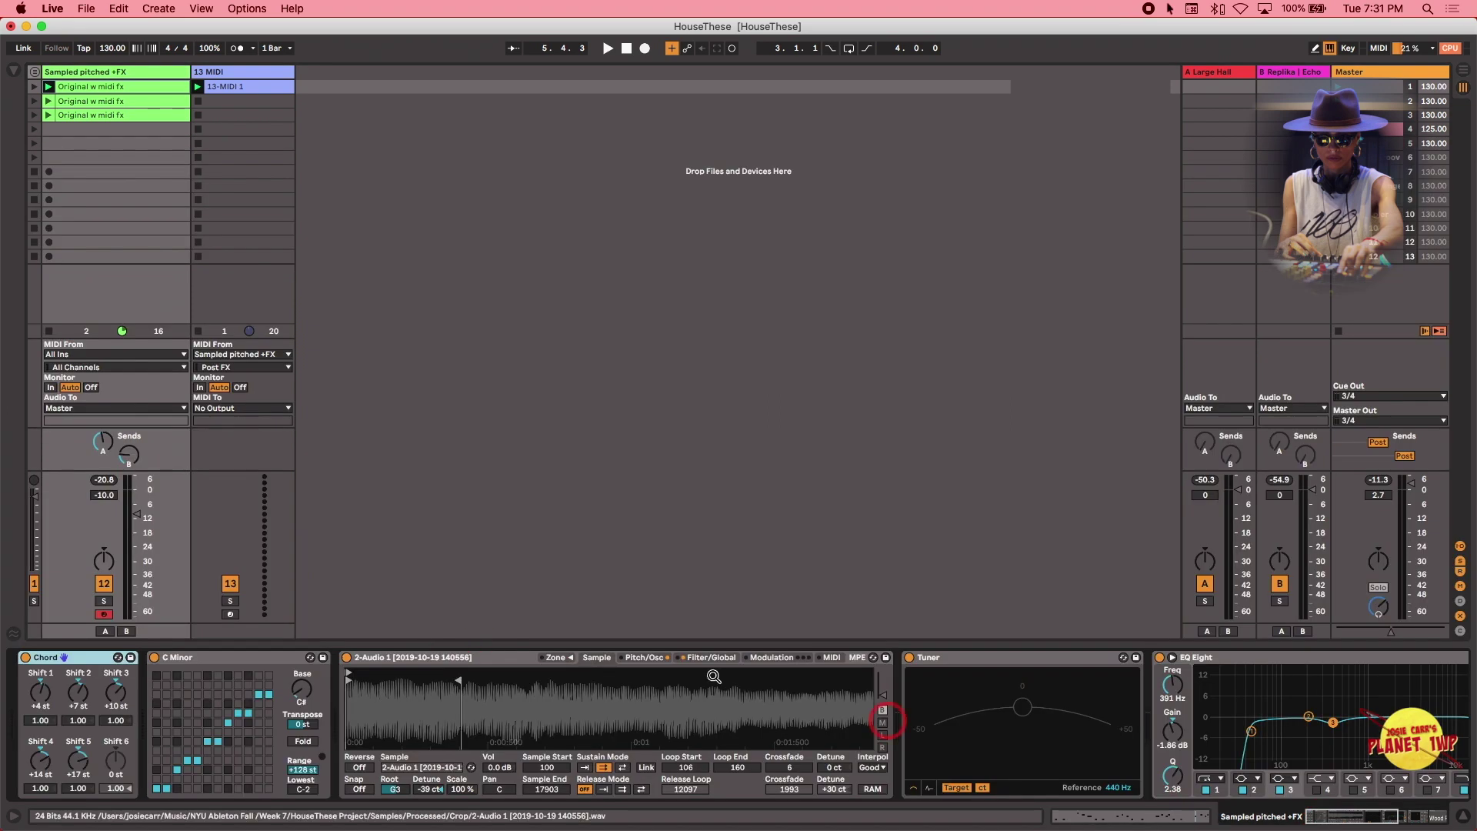
{"action": "left_click", "coordinate": [1165, 814]}
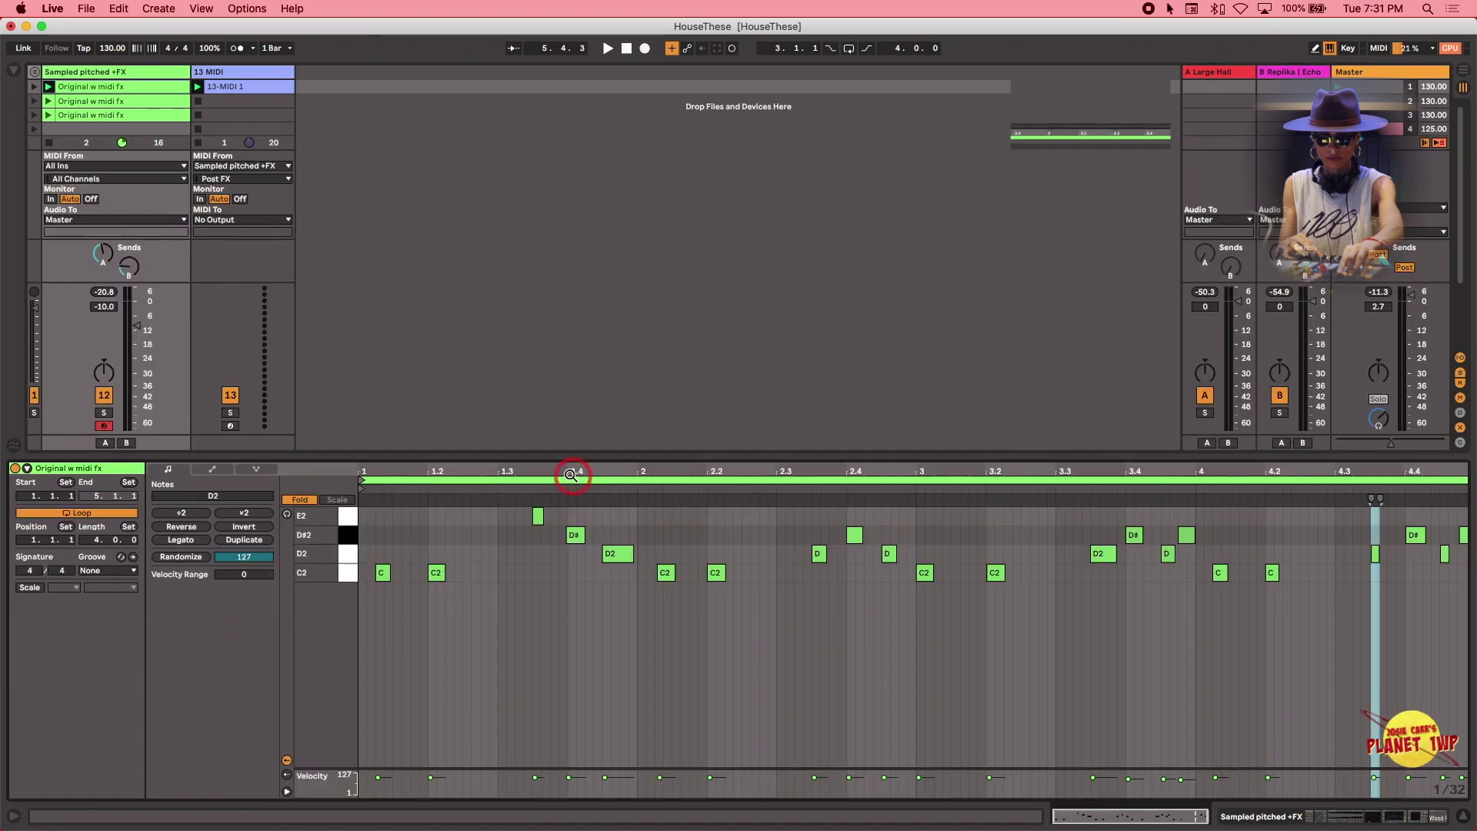
{"action": "left_click", "coordinate": [223, 74]}
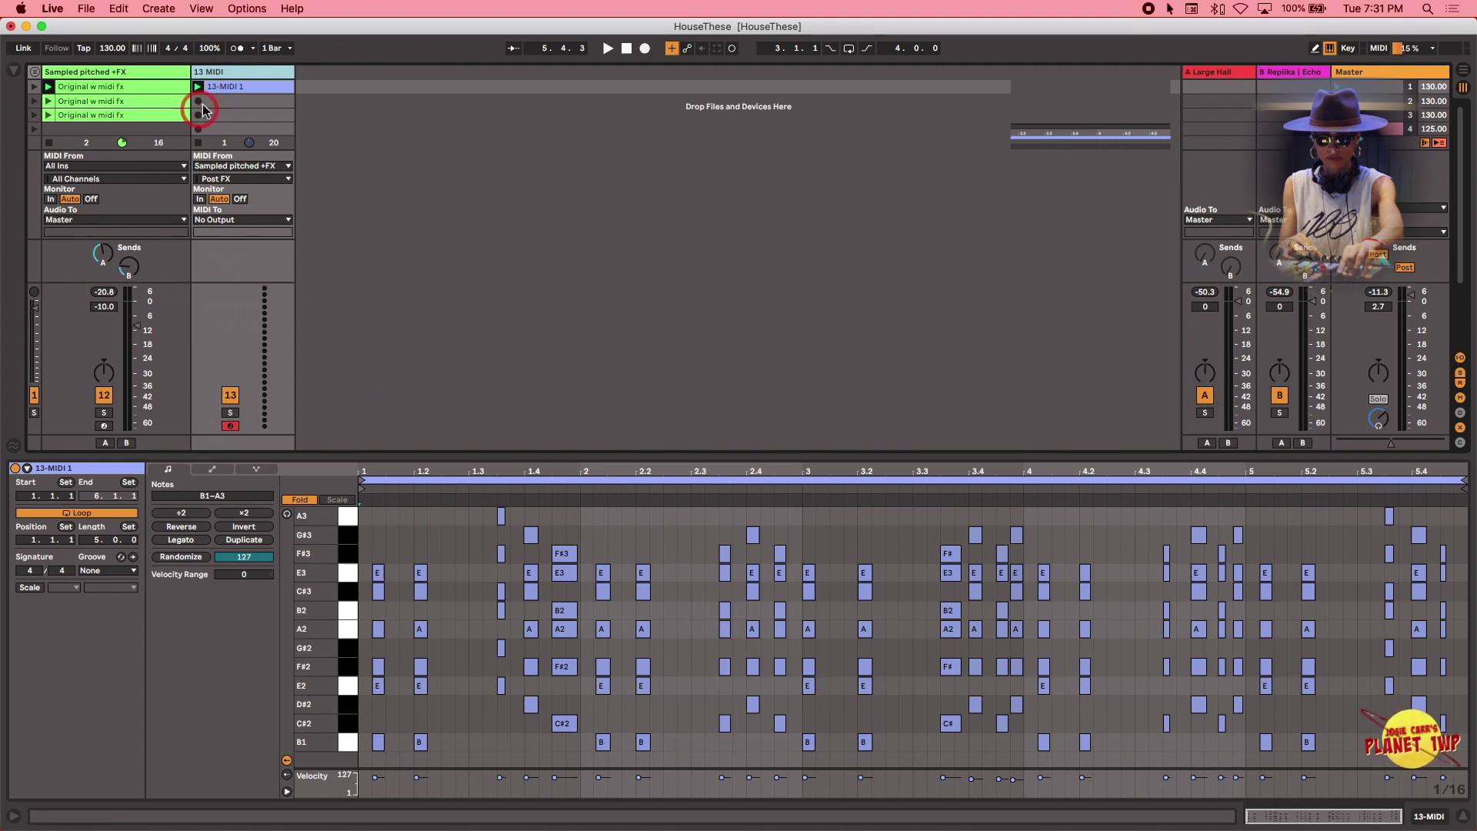
- Pull the 13-MIDI 1 loop end back to bar 5 and apply Crop Clip
{"action": "left_click", "coordinate": [468, 408]}
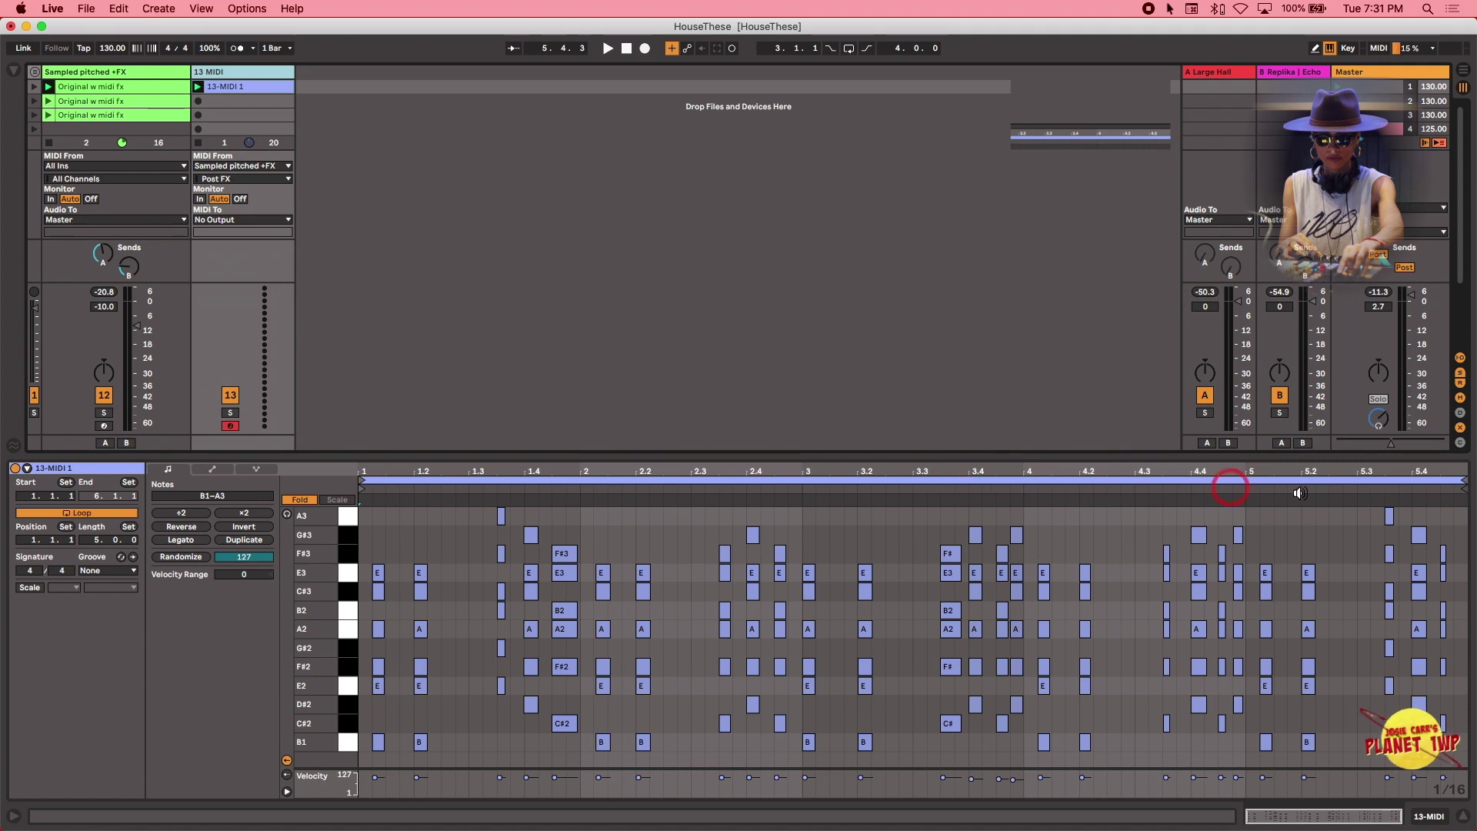
{"action": "left_click_drag", "start_coordinate": [1464, 483], "coordinate": [1247, 483]}
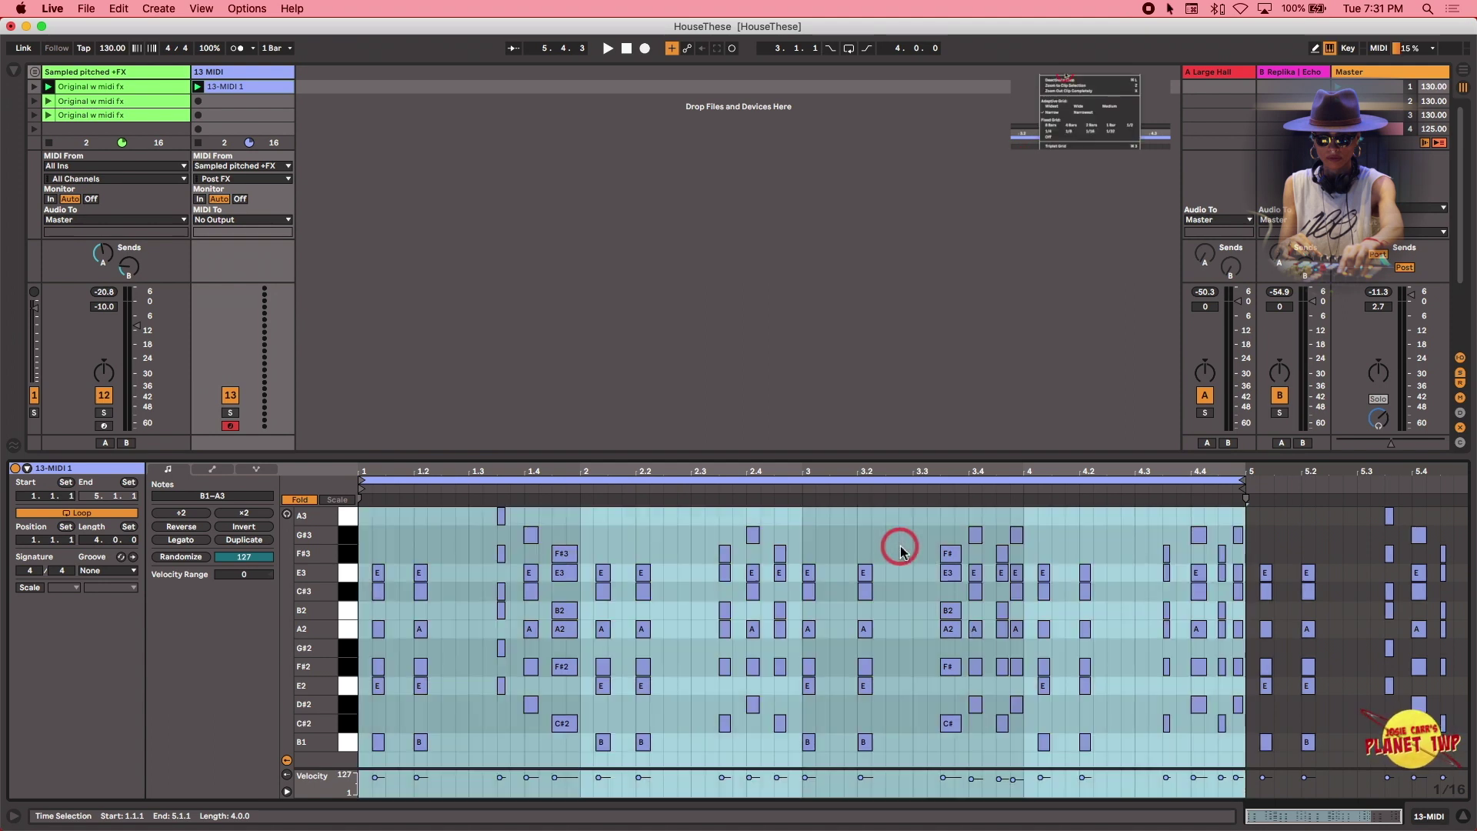
{"action": "right_click", "coordinate": [898, 547]}
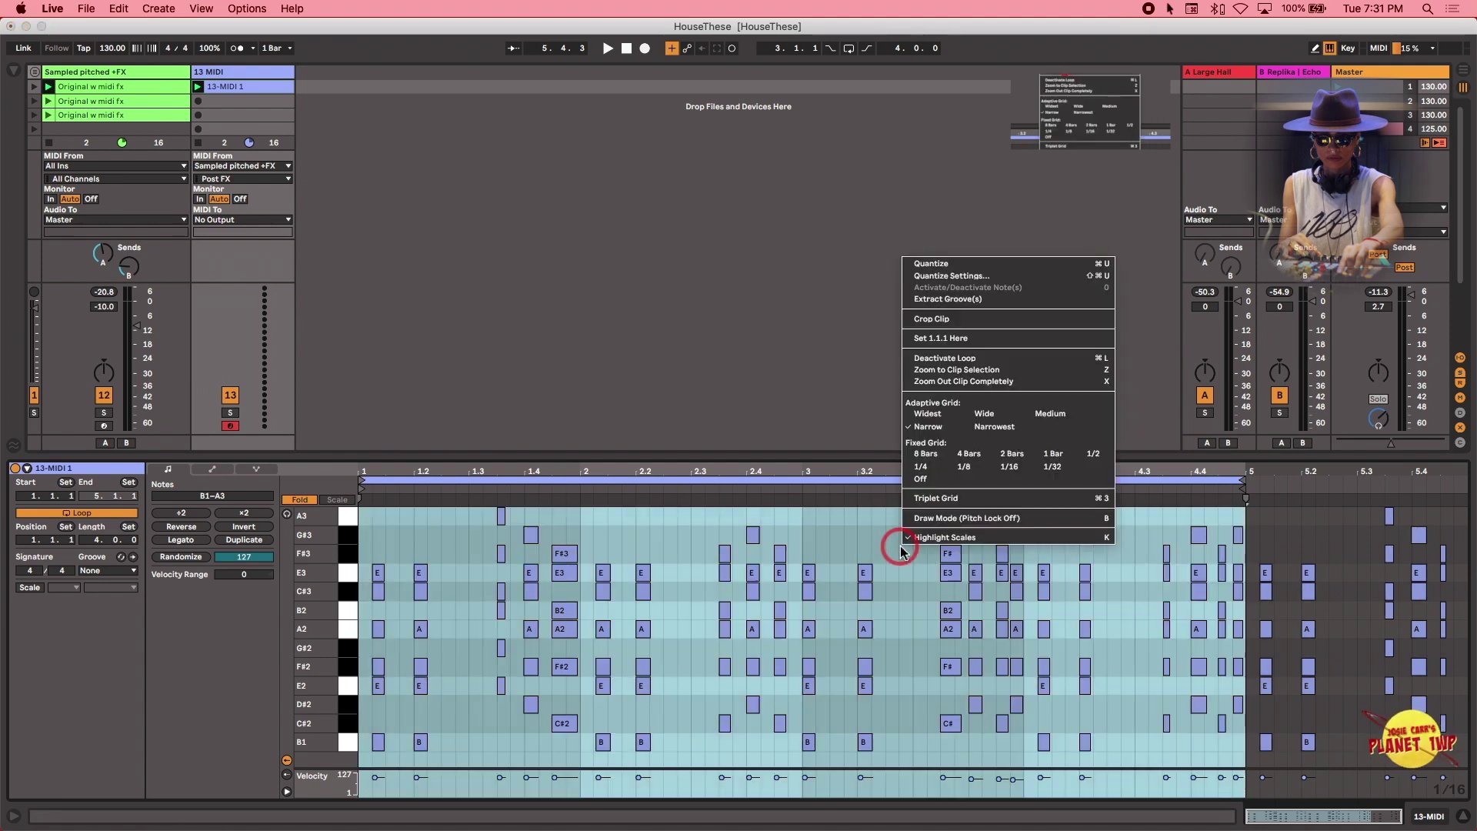
{"action": "left_click", "coordinate": [956, 322]}
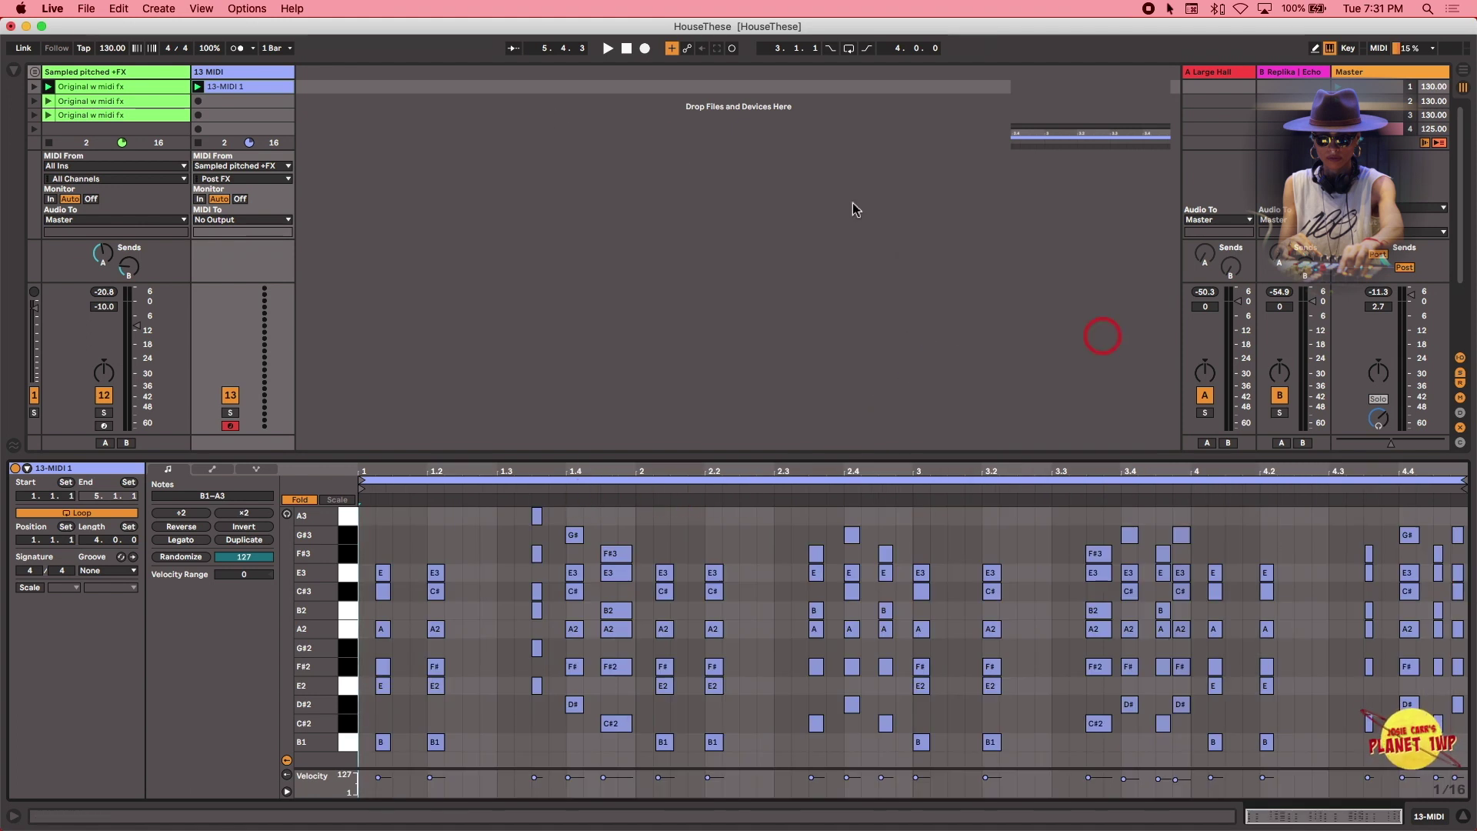
- Compare with the original clip, play the cropped 13-MIDI 1 clip, and show 13 MIDI's empty devices
{"action": "left_click", "coordinate": [130, 76]}
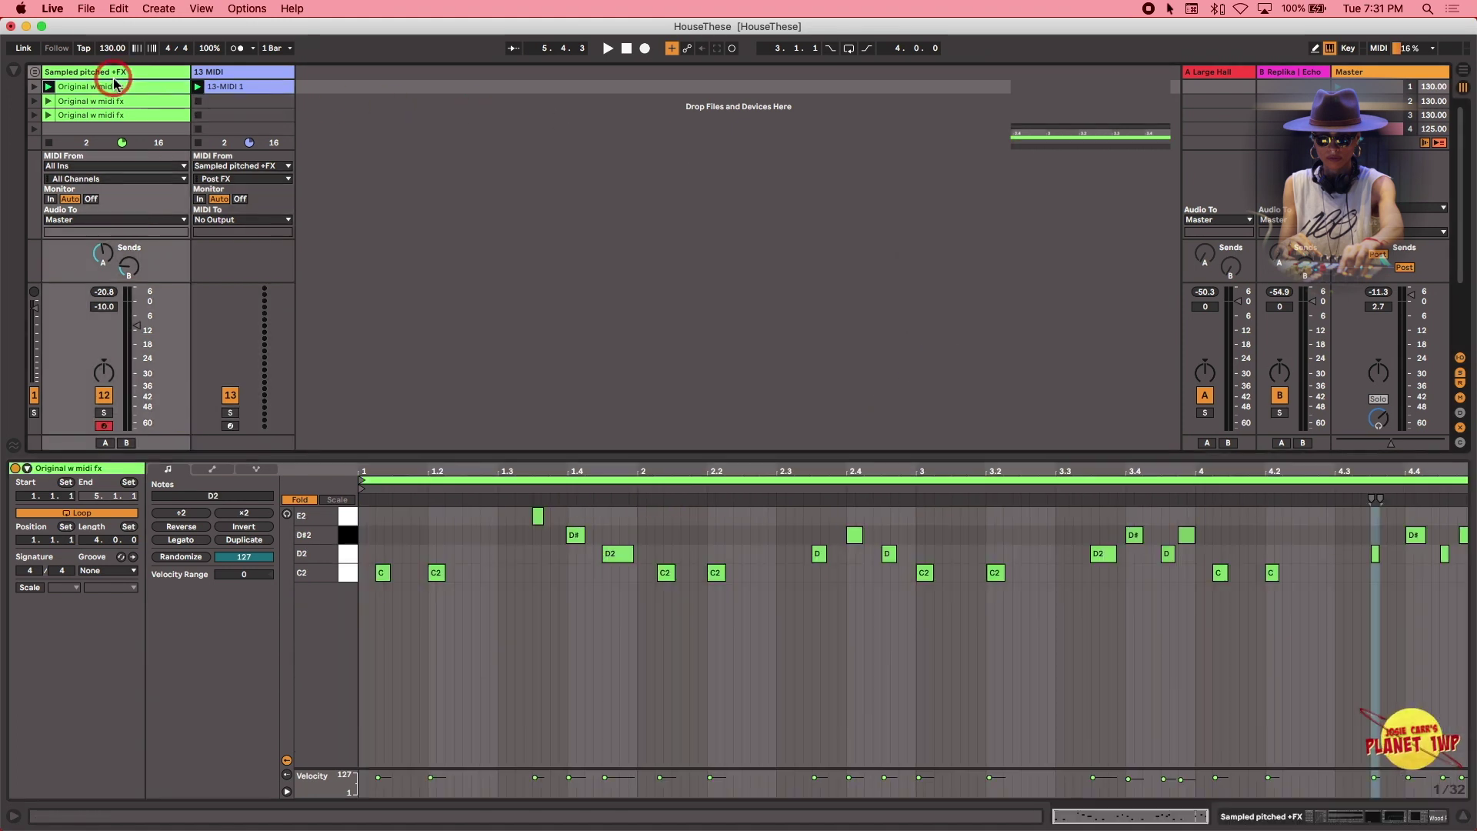
{"action": "left_click", "coordinate": [127, 86]}
{"action": "left_click_drag", "start_coordinate": [583, 458], "coordinate": [576, 458]}
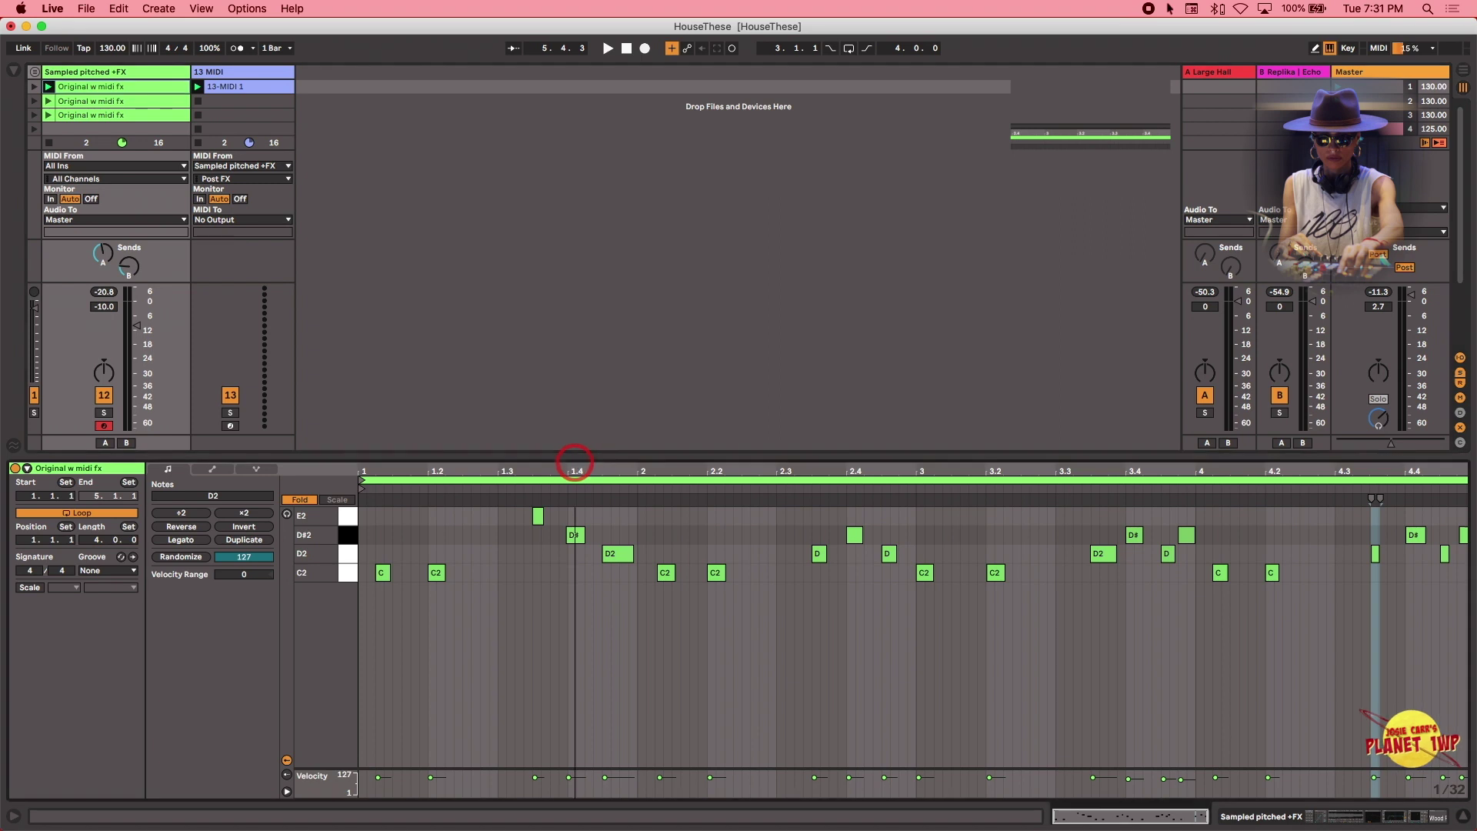
{"action": "left_click", "coordinate": [233, 90]}
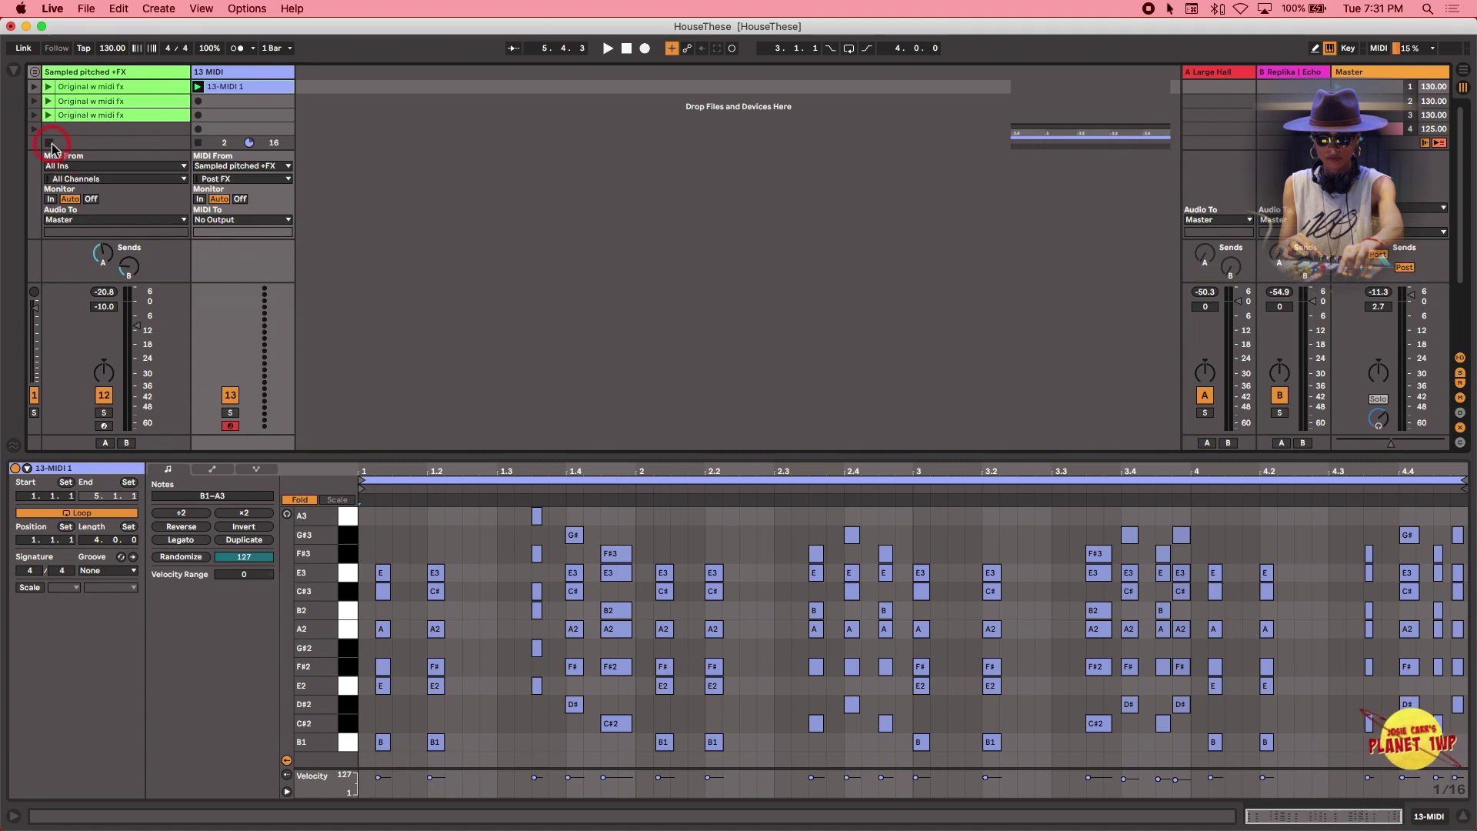
{"action": "left_click", "coordinate": [198, 87]}
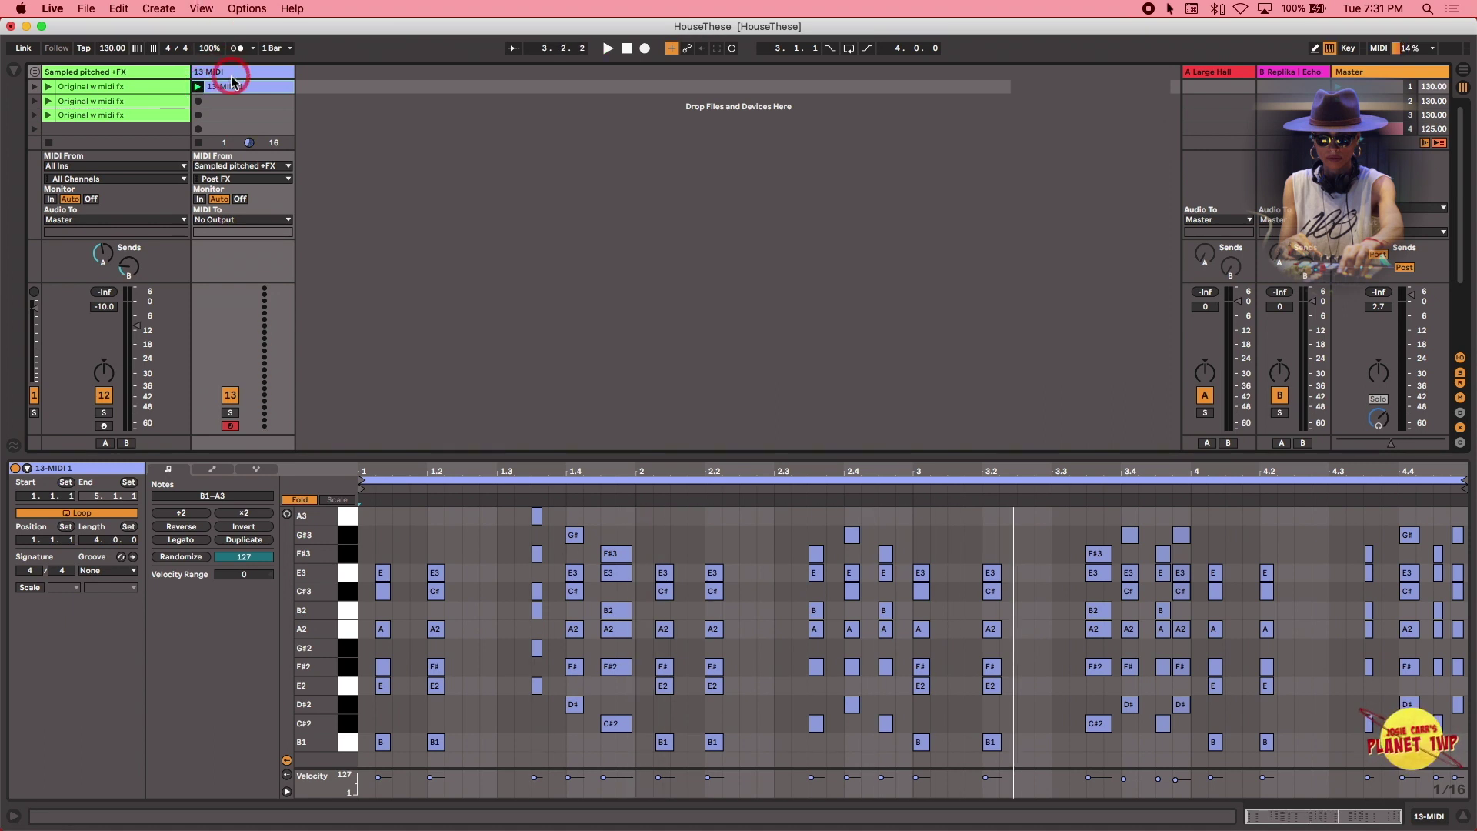
{"action": "left_click", "coordinate": [231, 71]}
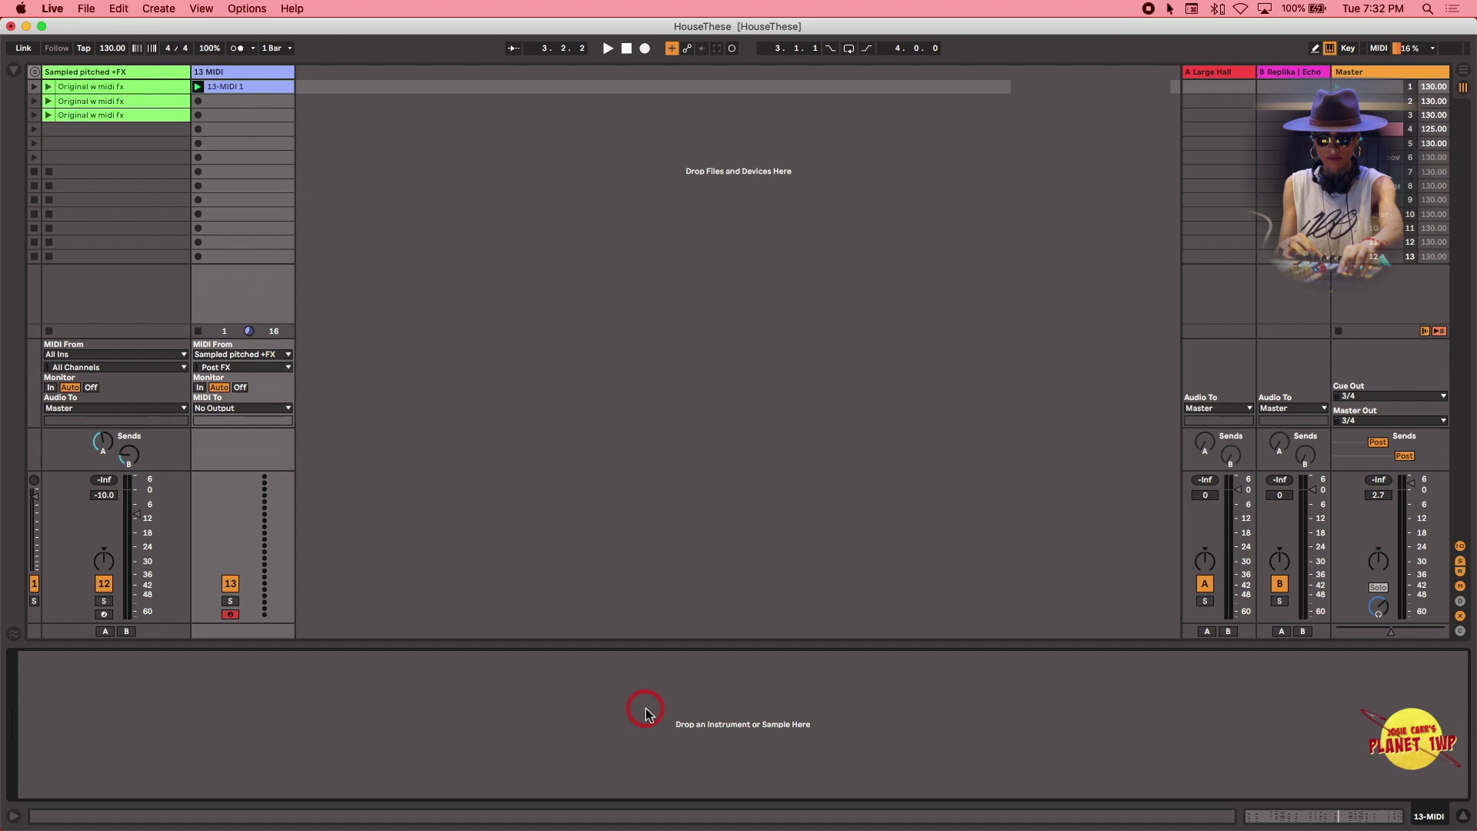
- Select the Sampler on Sampled pitched +FX and attempt to drag it onto 13 MIDI
{"action": "left_click", "coordinate": [127, 72]}
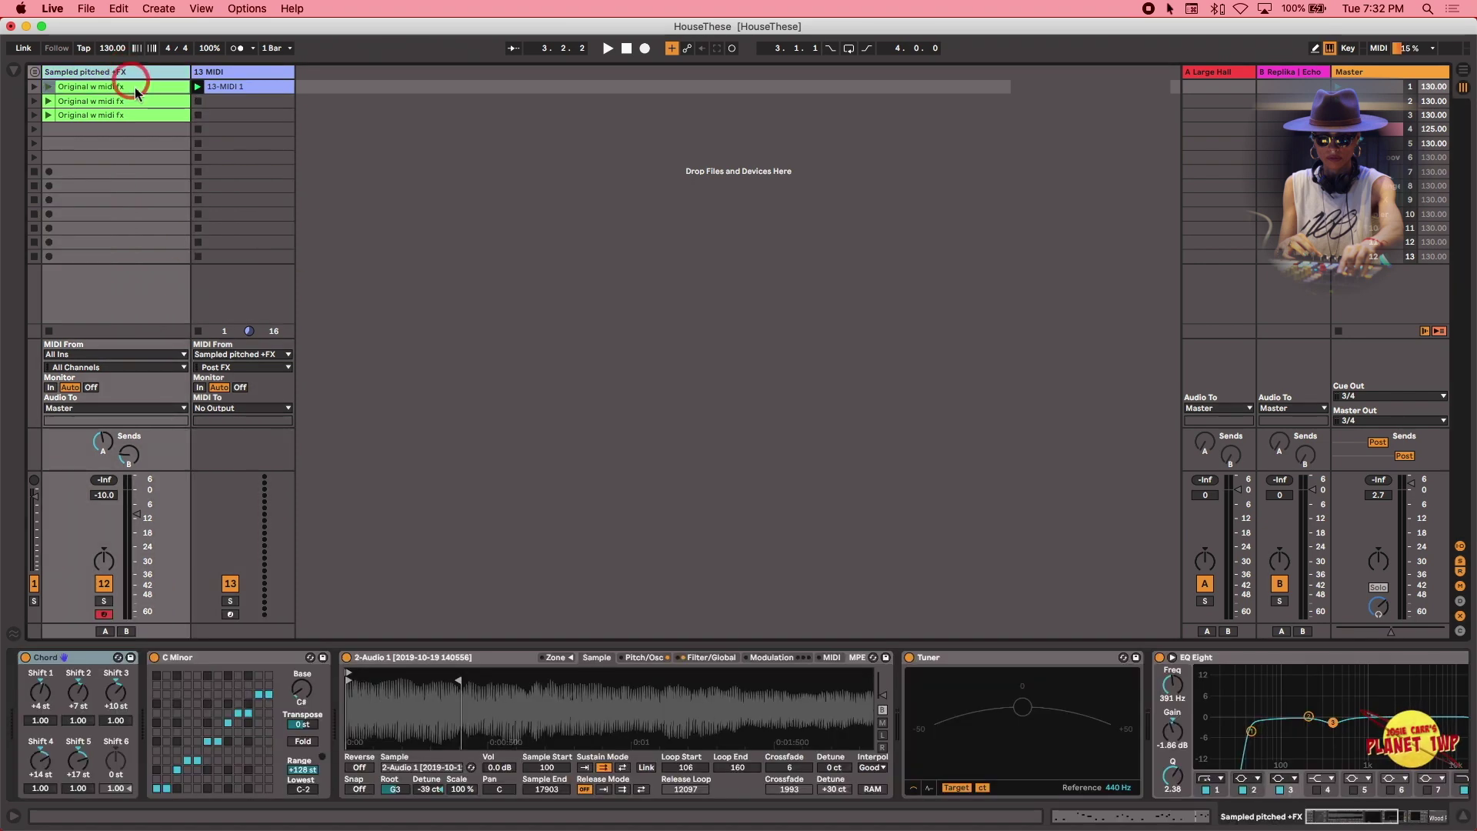
{"action": "left_click", "coordinate": [377, 496]}
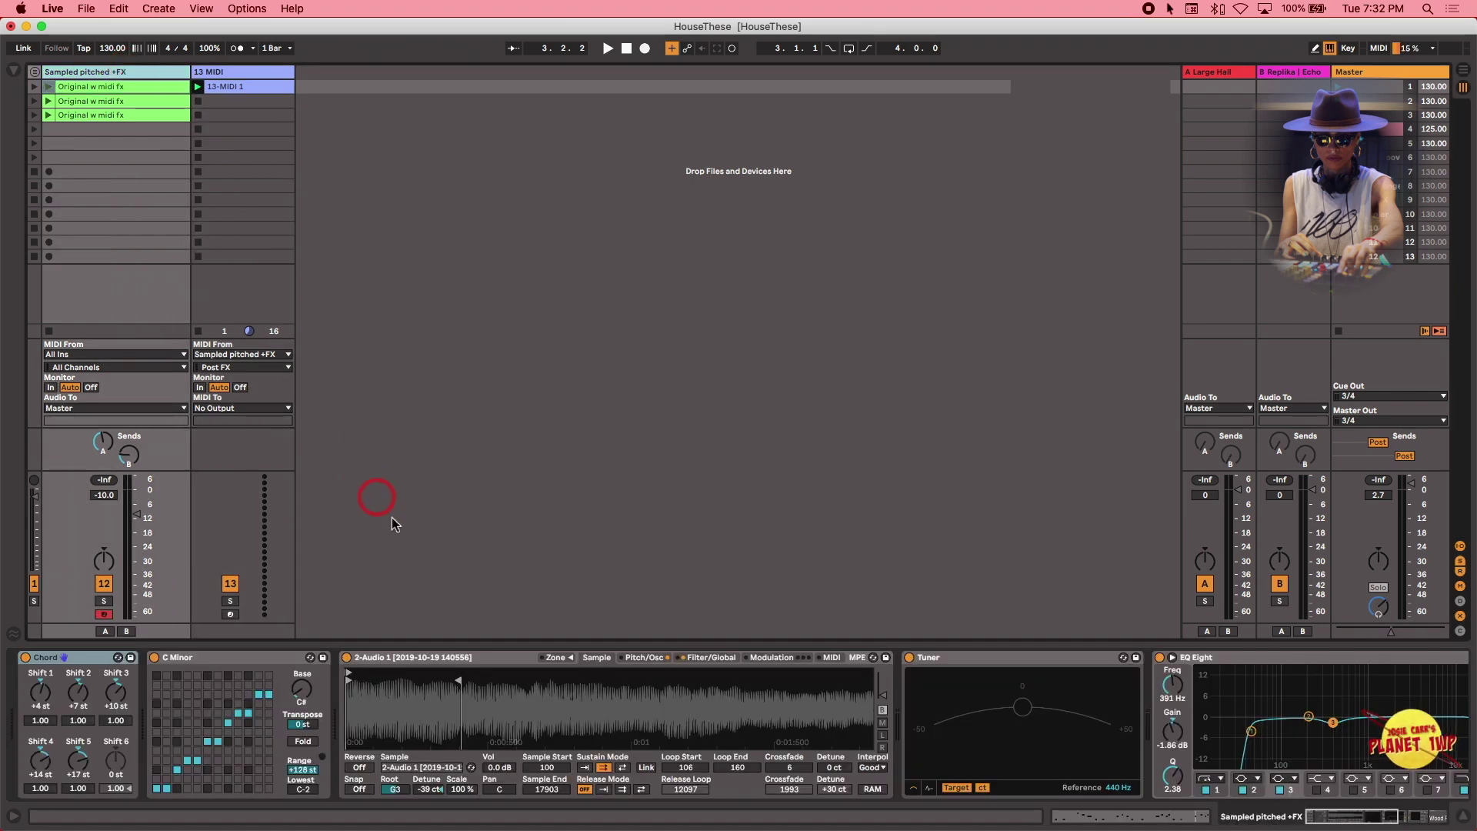
{"action": "left_click", "coordinate": [436, 662]}
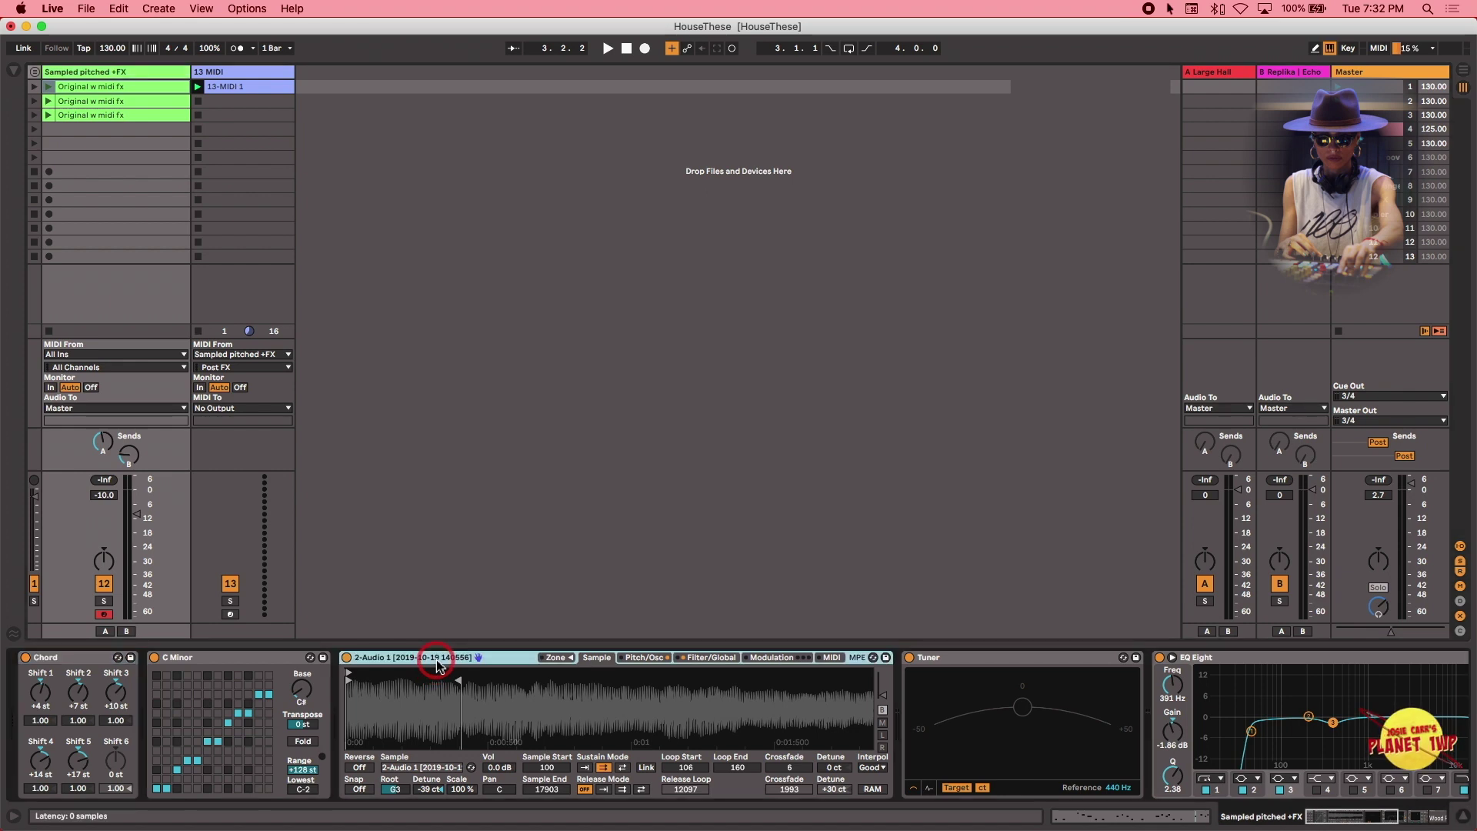
{"action": "left_click_drag", "start_coordinate": [437, 663], "coordinate": [258, 88]}
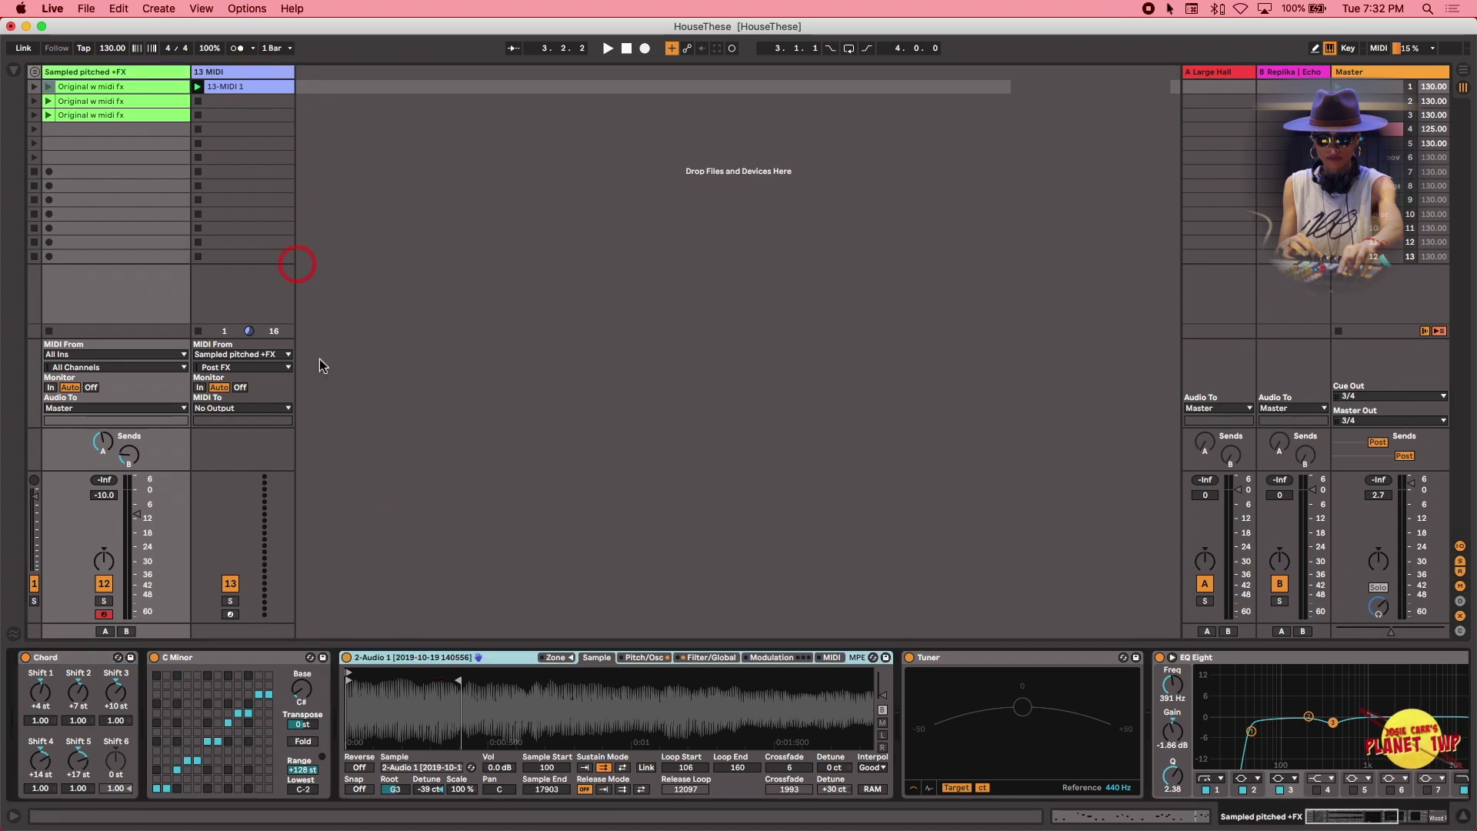
{"action": "left_click_drag", "start_coordinate": [445, 675], "coordinate": [436, 665]}
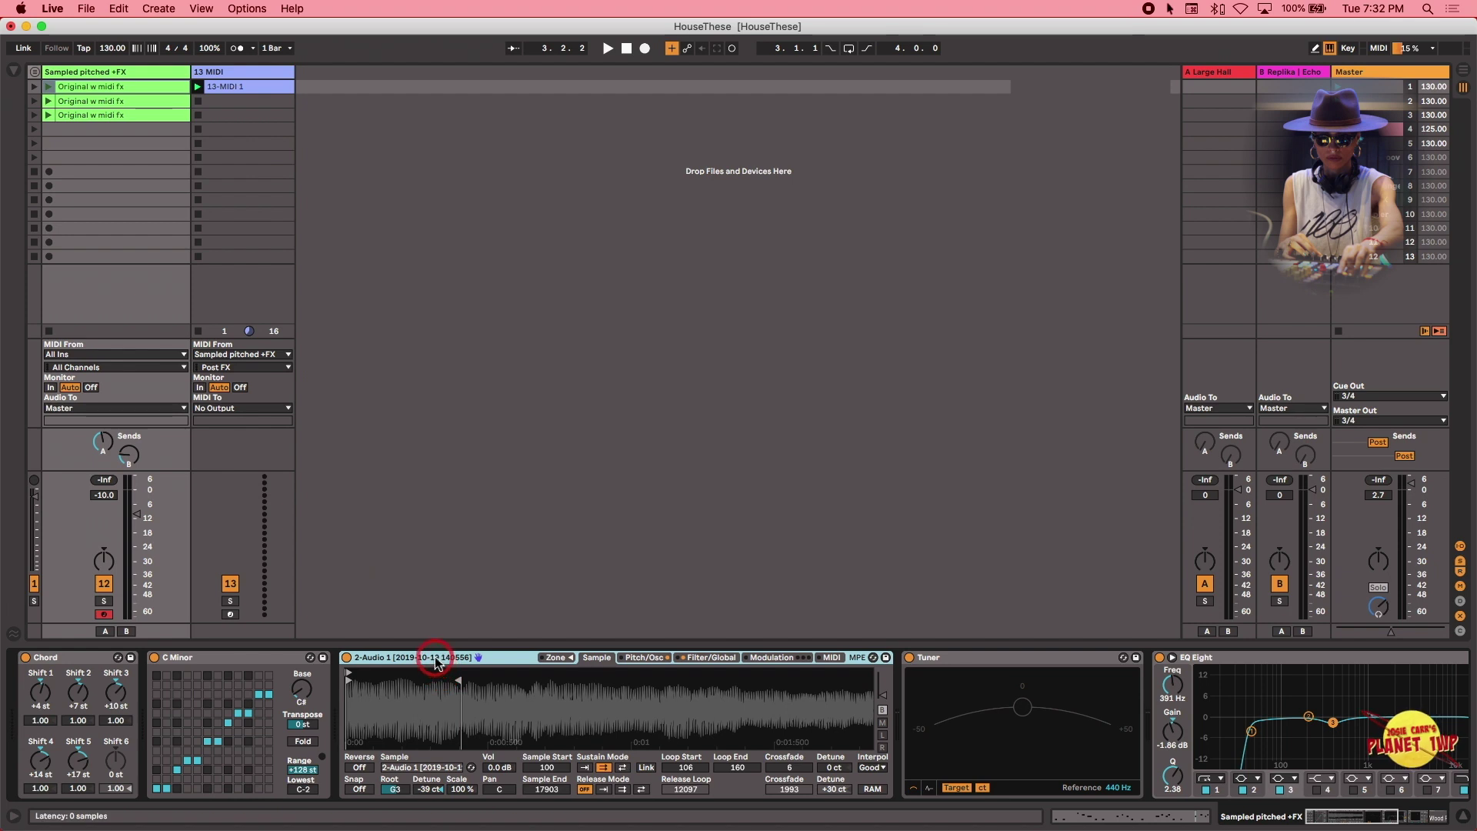
{"action": "left_click_drag", "start_coordinate": [436, 663], "coordinate": [413, 536]}
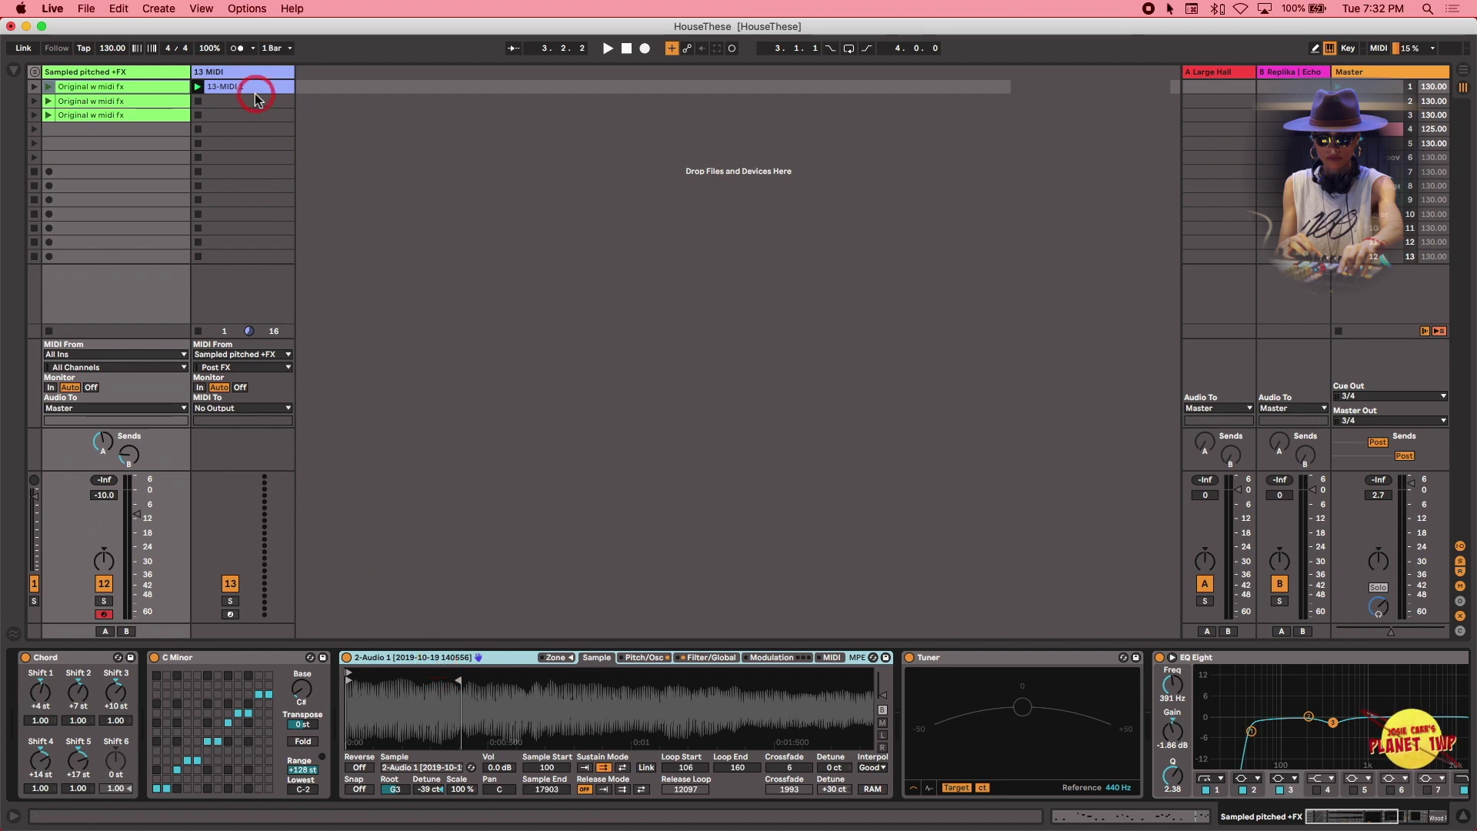
{"action": "left_click_drag", "start_coordinate": [256, 98], "coordinate": [247, 134]}
{"action": "left_click_drag", "start_coordinate": [234, 712], "coordinate": [273, 377]}
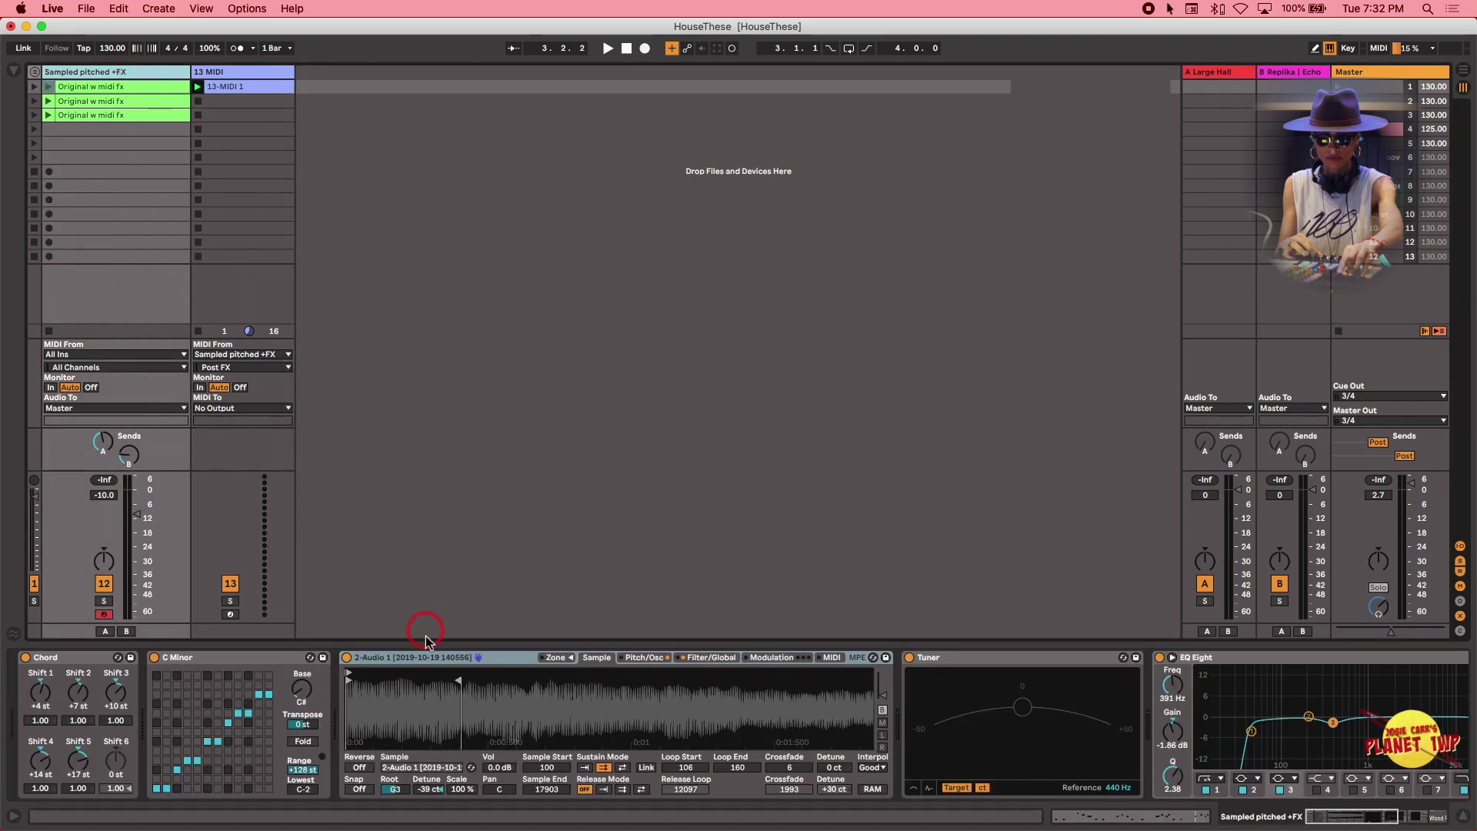
- Drop the Sampler with the '2-Audio 1' sample onto the 13 MIDI track
{"action": "left_click", "coordinate": [119, 8]}
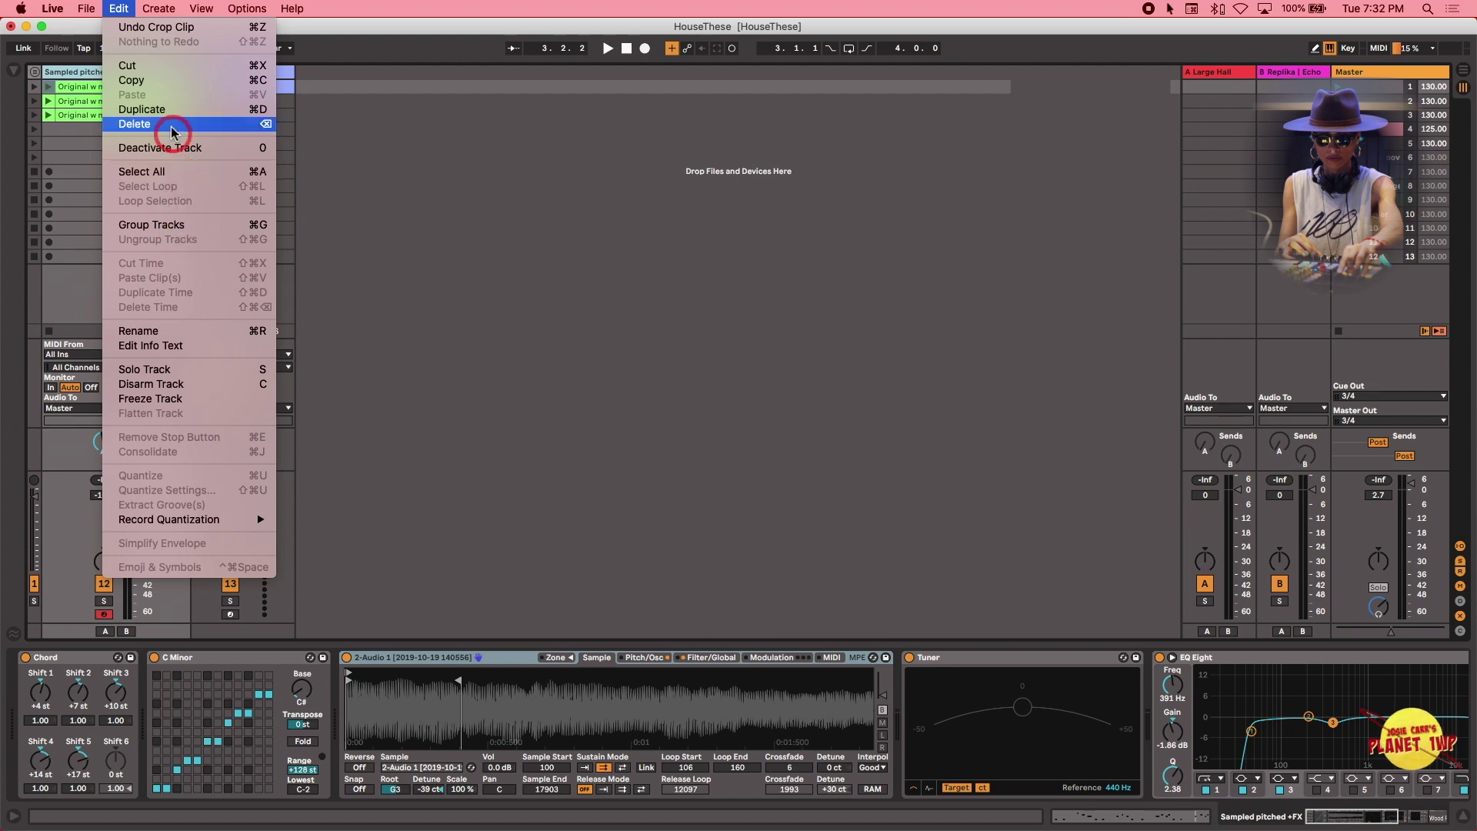
{"action": "left_click", "coordinate": [520, 626]}
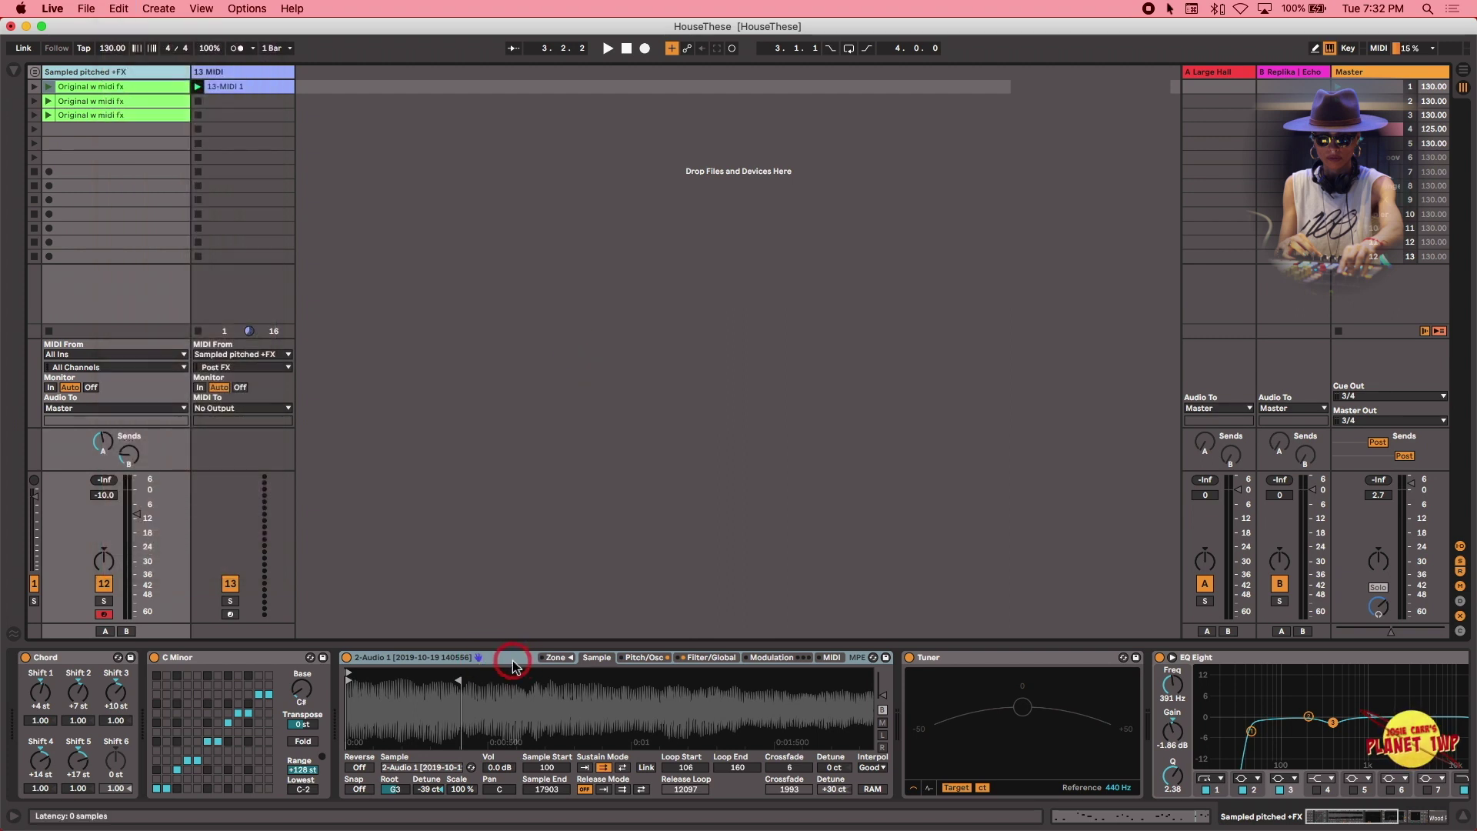
{"action": "left_click_drag", "start_coordinate": [514, 665], "coordinate": [363, 342]}
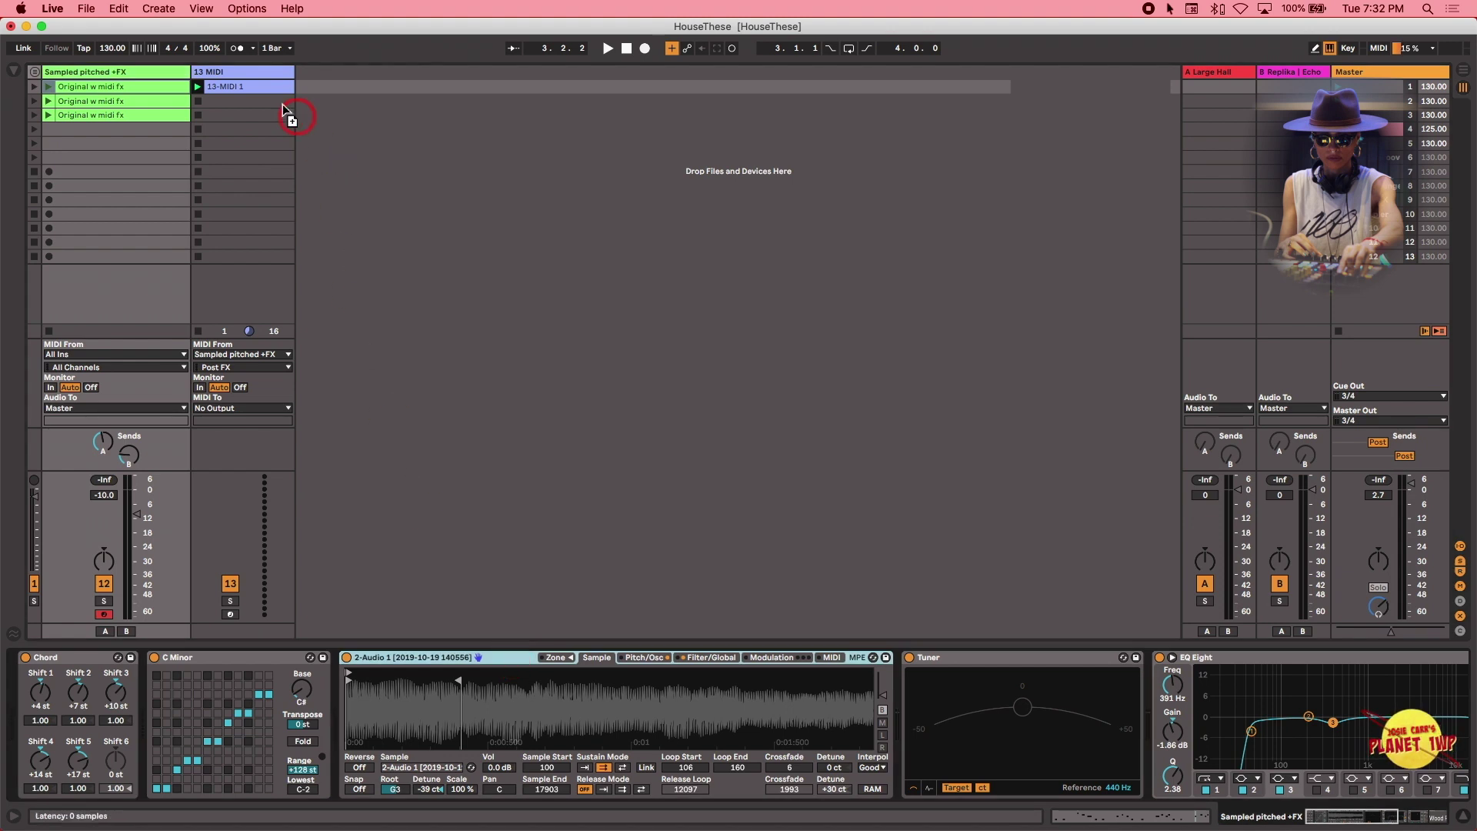
{"action": "left_click_drag", "start_coordinate": [269, 81], "coordinate": [269, 78]}
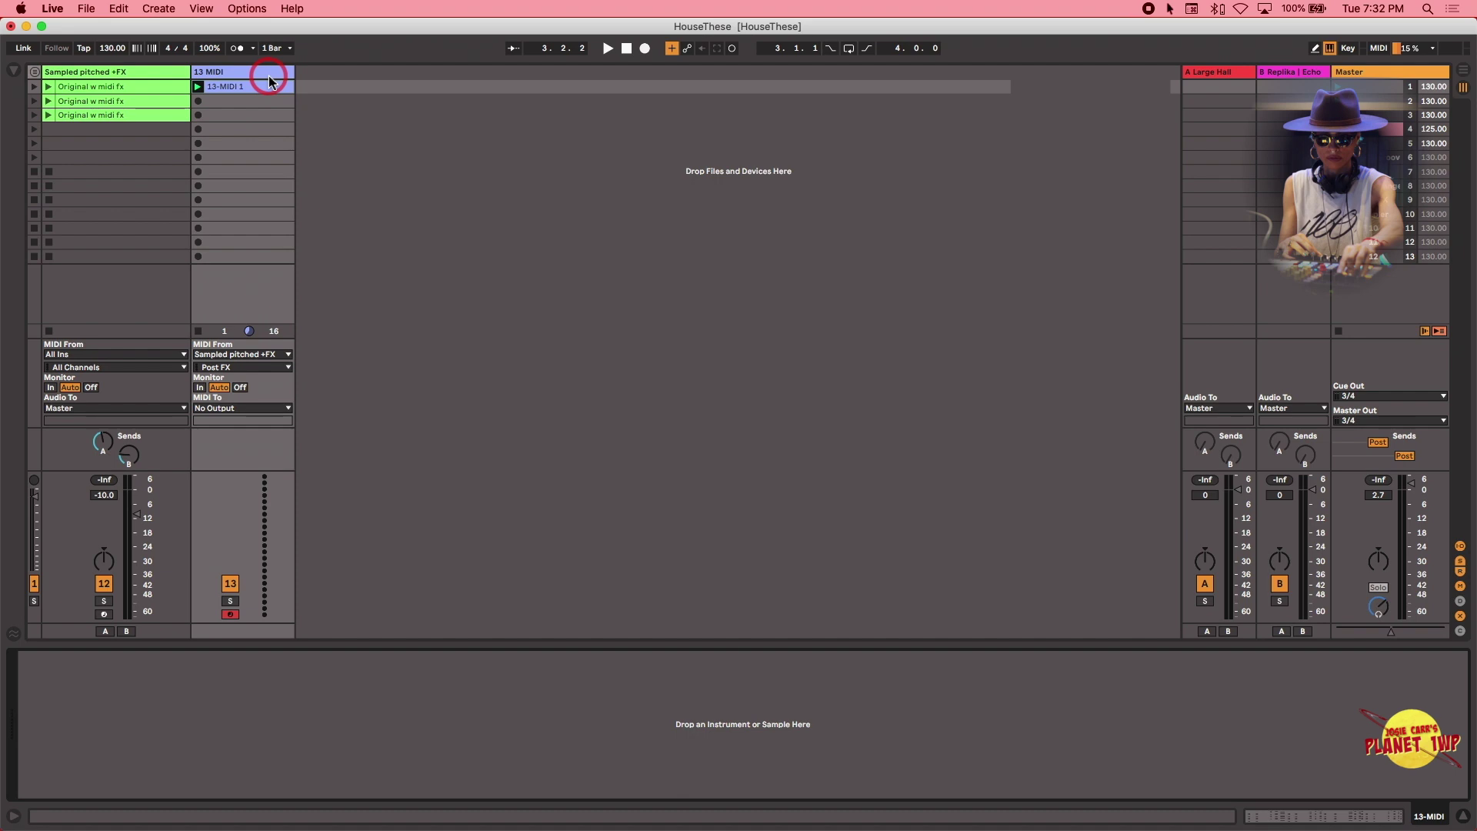
{"action": "left_click", "coordinate": [210, 49]}
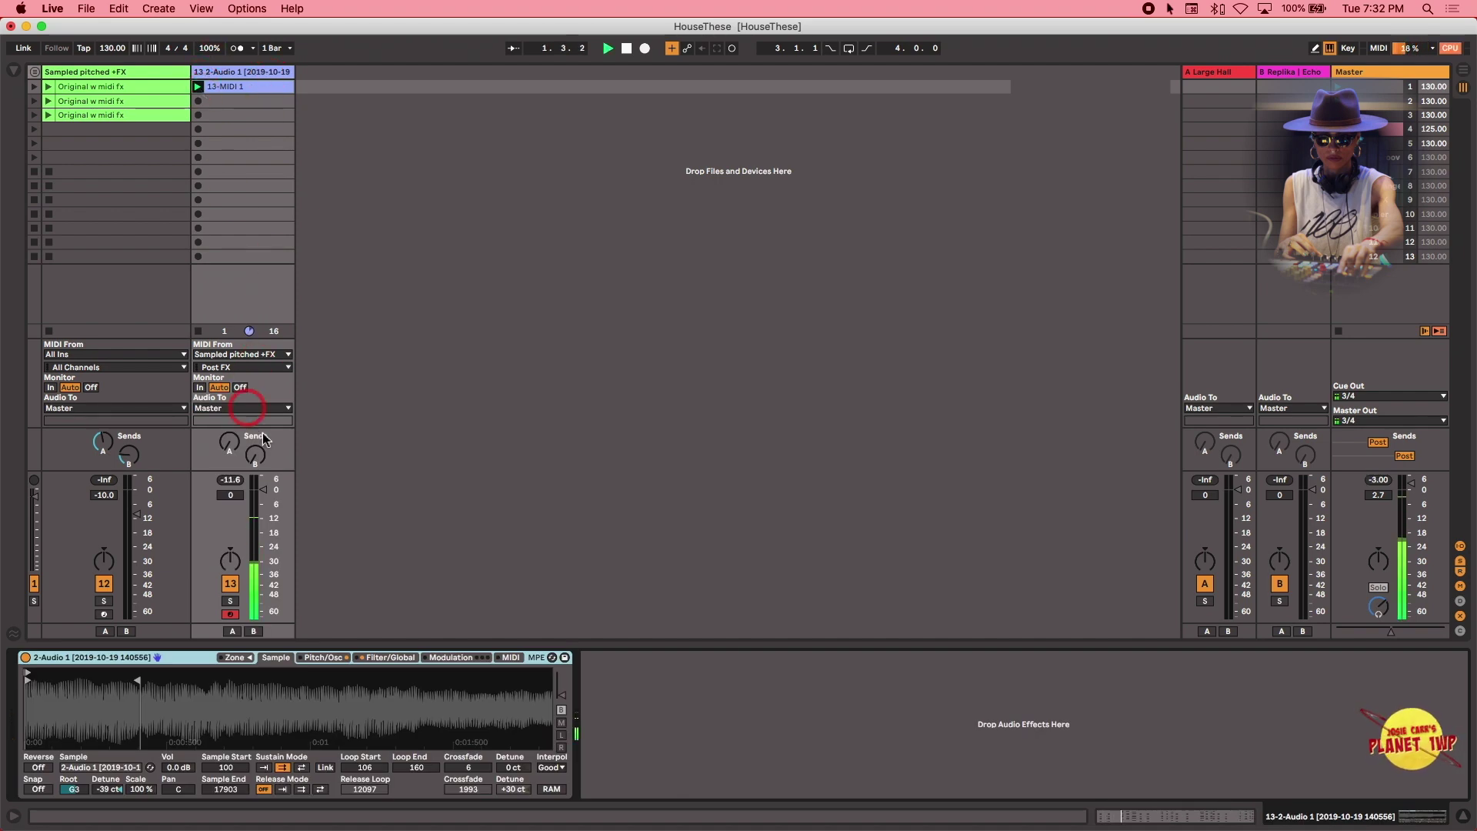
- Lower track 13's volume and copy EQ Eight, Phaser and Wood Room Large onto it after the Sampler
{"action": "left_click_drag", "start_coordinate": [263, 490], "coordinate": [263, 505]}
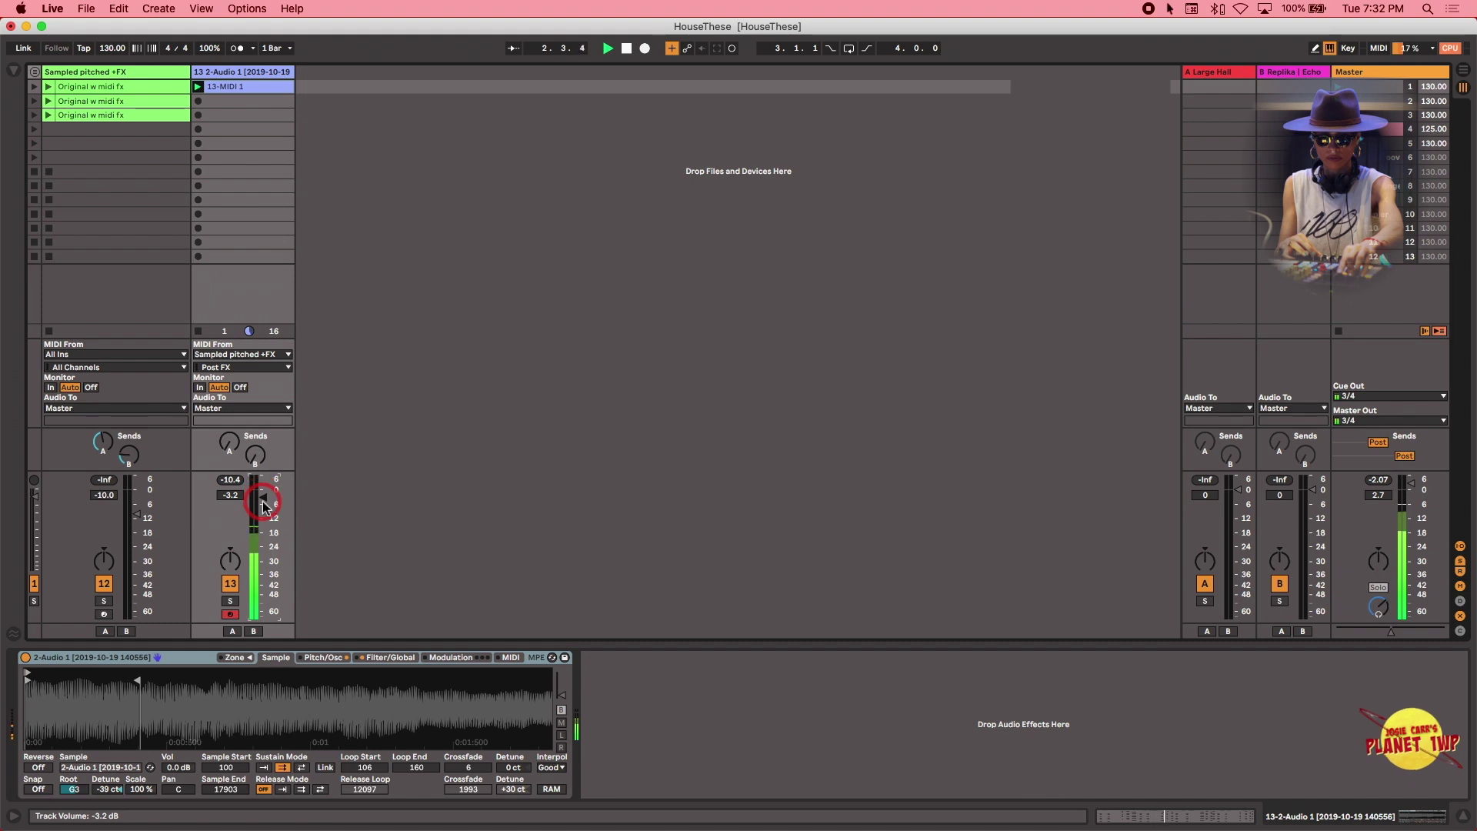
{"action": "left_click", "coordinate": [127, 71]}
{"action": "scroll", "coordinate": [1061, 715], "scroll_direction": "right", "scroll_amount": 10}
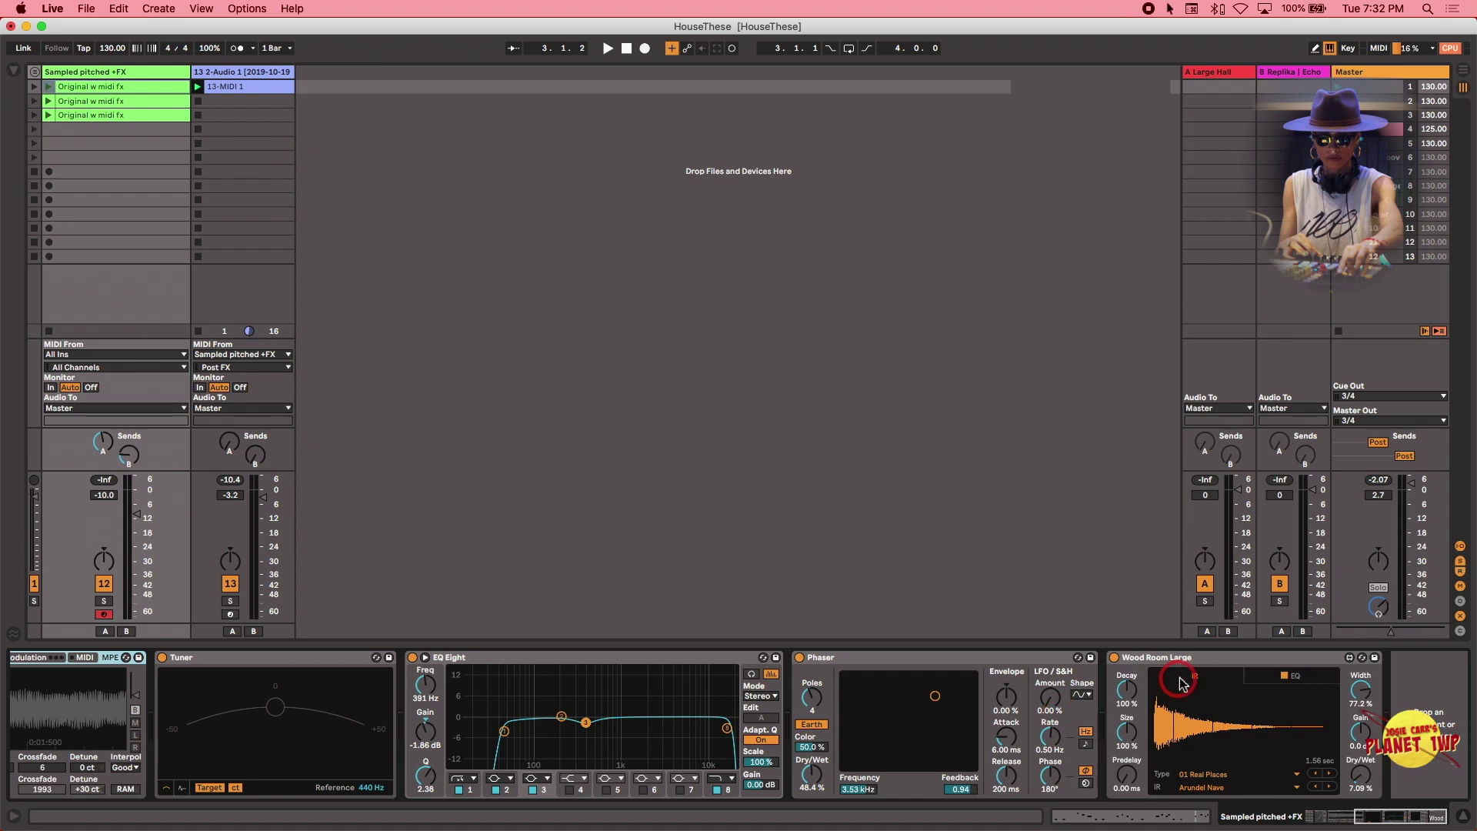
{"action": "left_click", "coordinate": [657, 657]}
{"action": "left_click", "coordinate": [1223, 659], "text": "shift"}
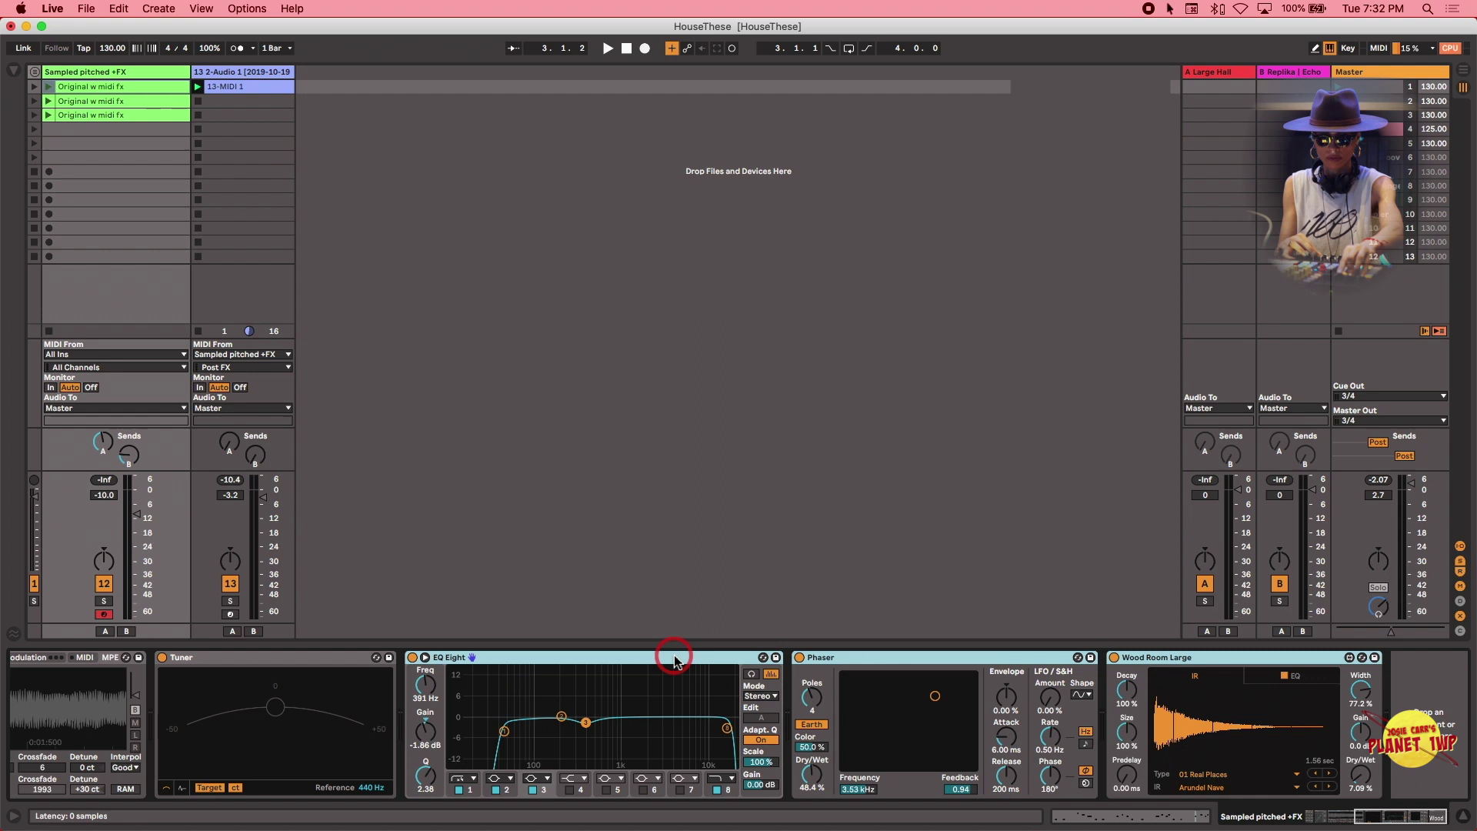
{"action": "left_click_drag", "start_coordinate": [674, 659], "coordinate": [472, 394]}
{"action": "left_click_drag", "start_coordinate": [283, 121], "coordinate": [269, 72]}
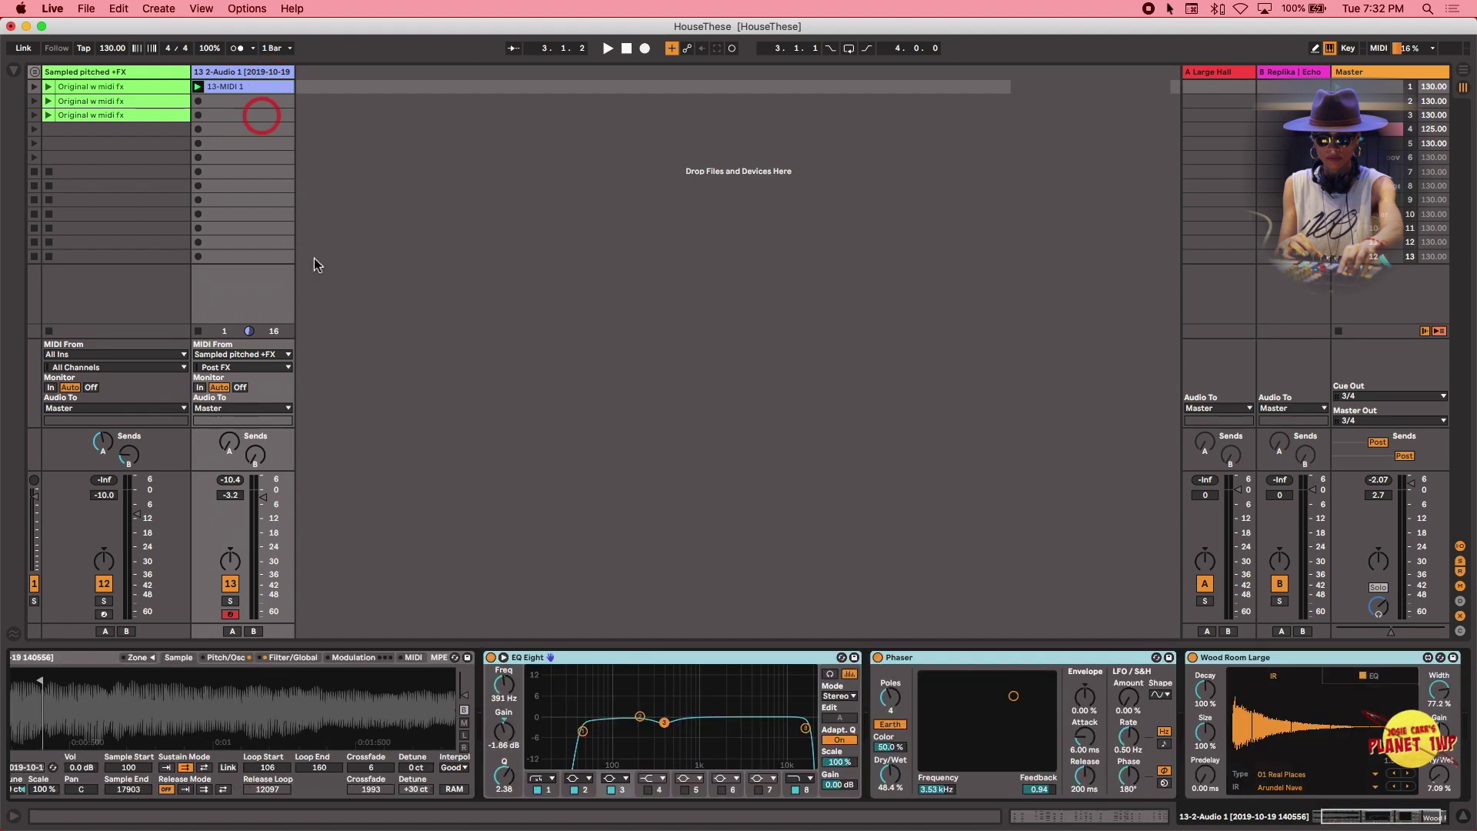
{"action": "left_click", "coordinate": [304, 757]}
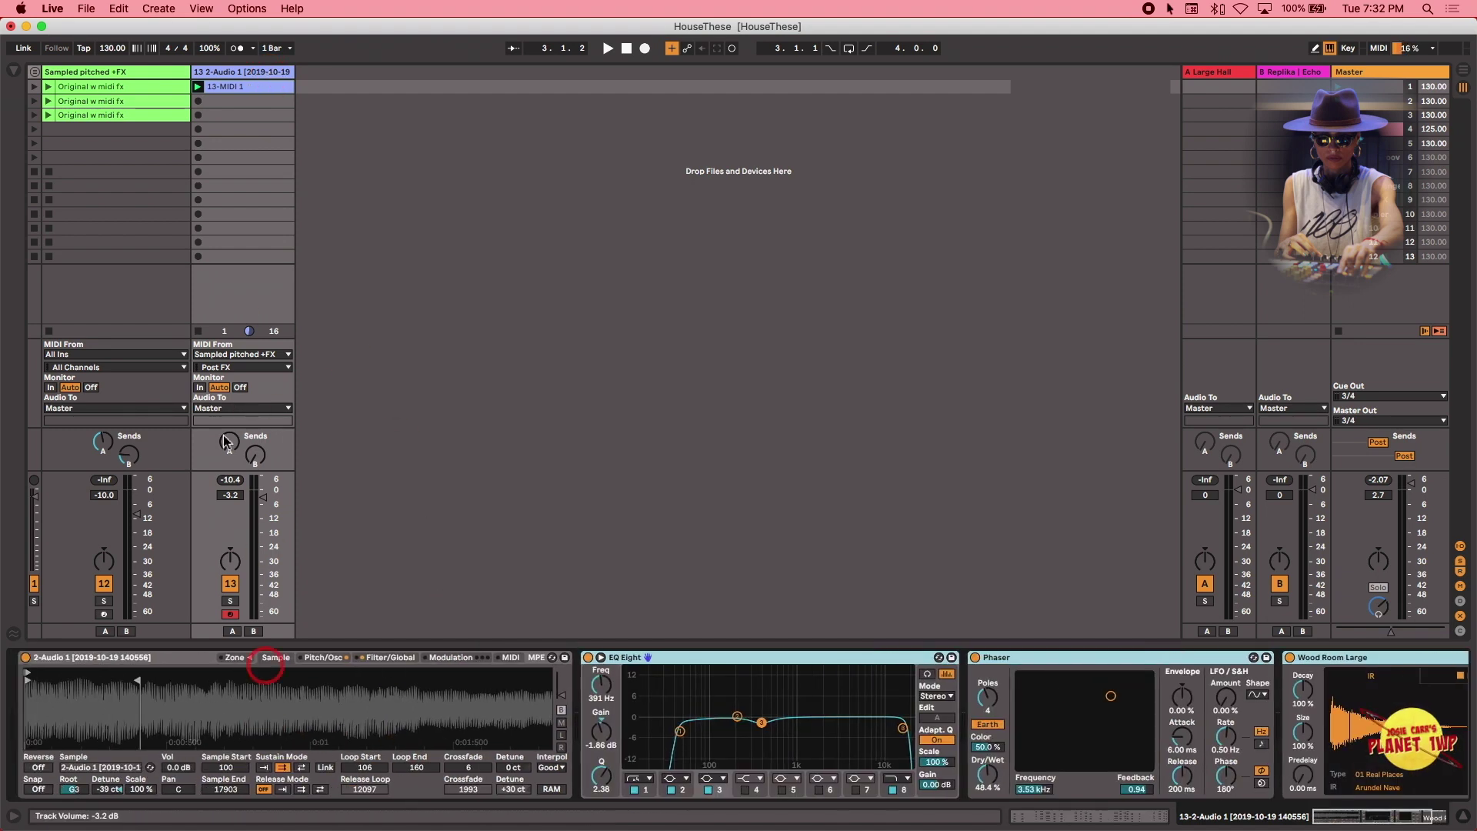